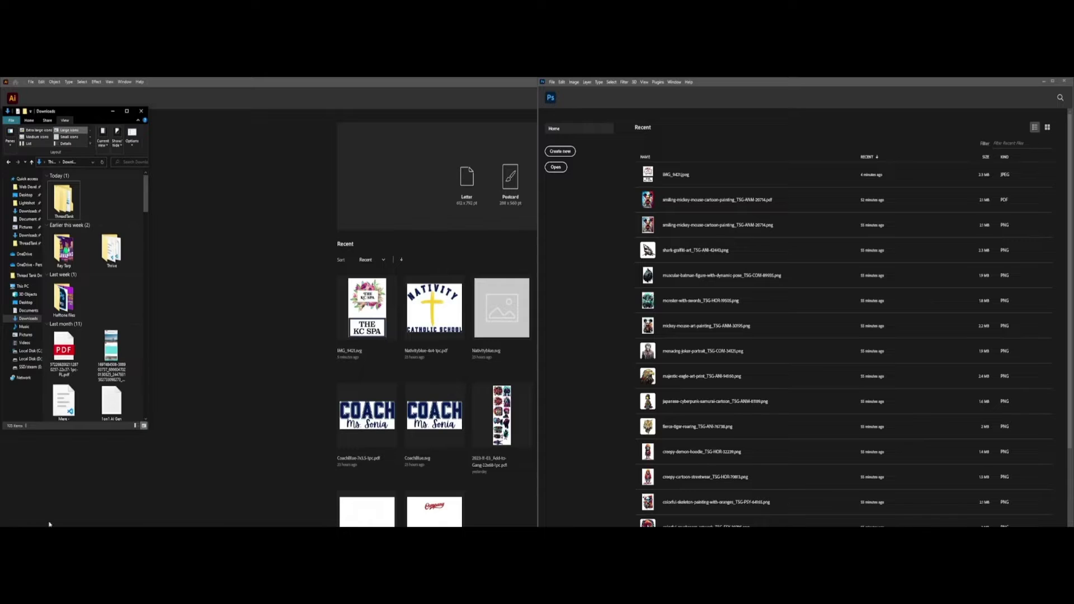
Open IMG_9421.svg from its folder in Photoshop and rasterize it with the offered size and resolution settings.
{"action": "left_click", "coordinate": [49, 525]}
{"action": "left_click", "coordinate": [141, 110]}
{"action": "left_click_drag", "start_coordinate": [484, 308], "coordinate": [808, 257]}
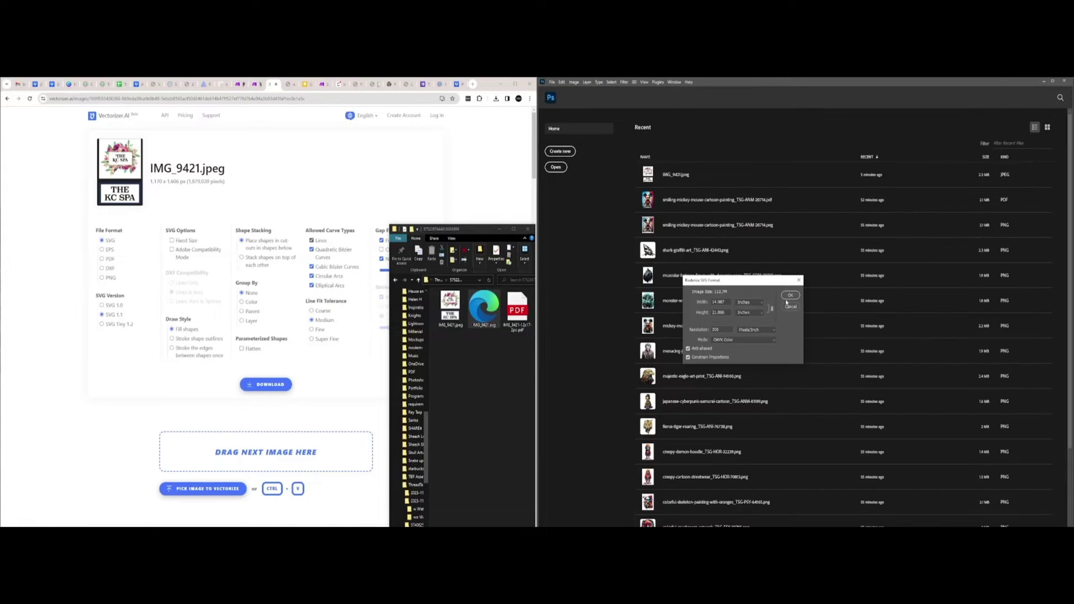
{"action": "key", "text": "Return"}
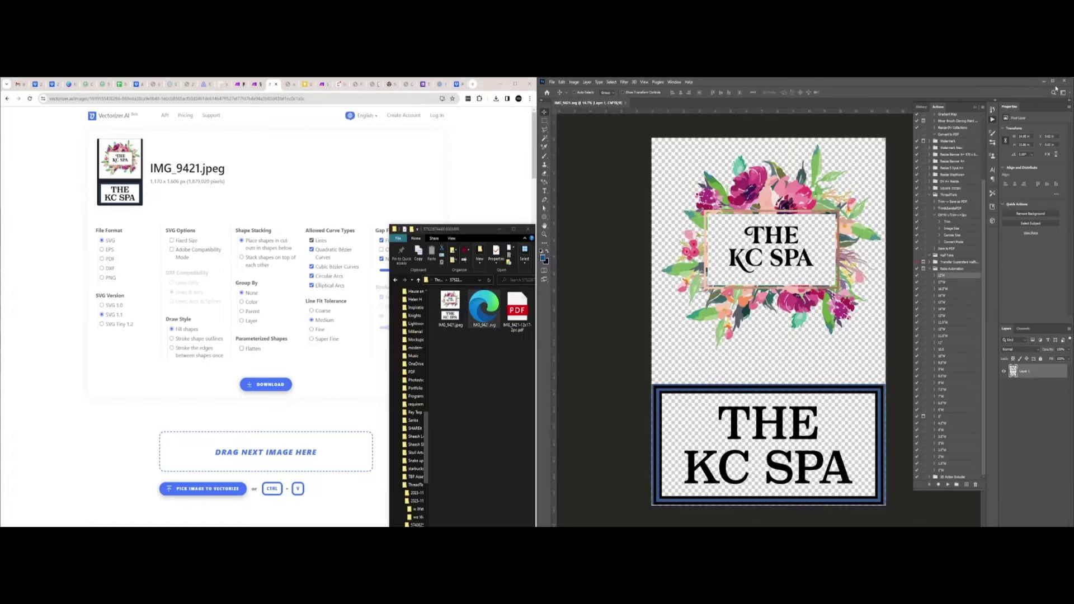
Place IMG_9421.jpeg from the folder into the open SVG document as a new layer above Layer 1.
{"action": "left_click", "coordinate": [1052, 81]}
{"action": "scroll", "coordinate": [525, 361], "scroll_direction": "up", "scroll_amount": 5}
{"action": "scroll", "coordinate": [532, 340], "scroll_direction": "down", "scroll_amount": 5}
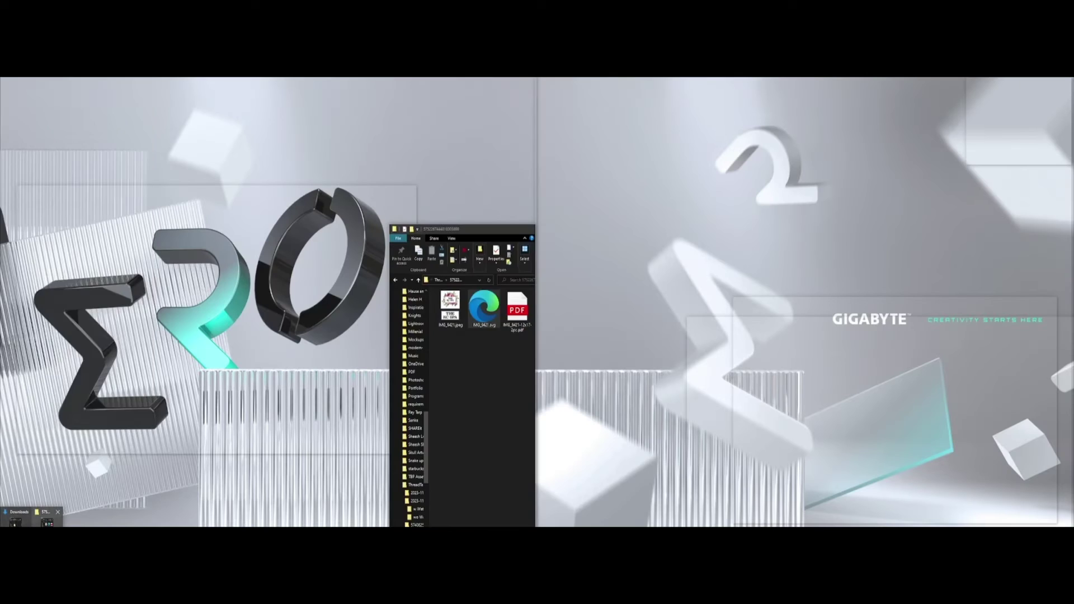
{"action": "left_click", "coordinate": [25, 517]}
{"action": "left_click_drag", "start_coordinate": [456, 297], "coordinate": [683, 324]}
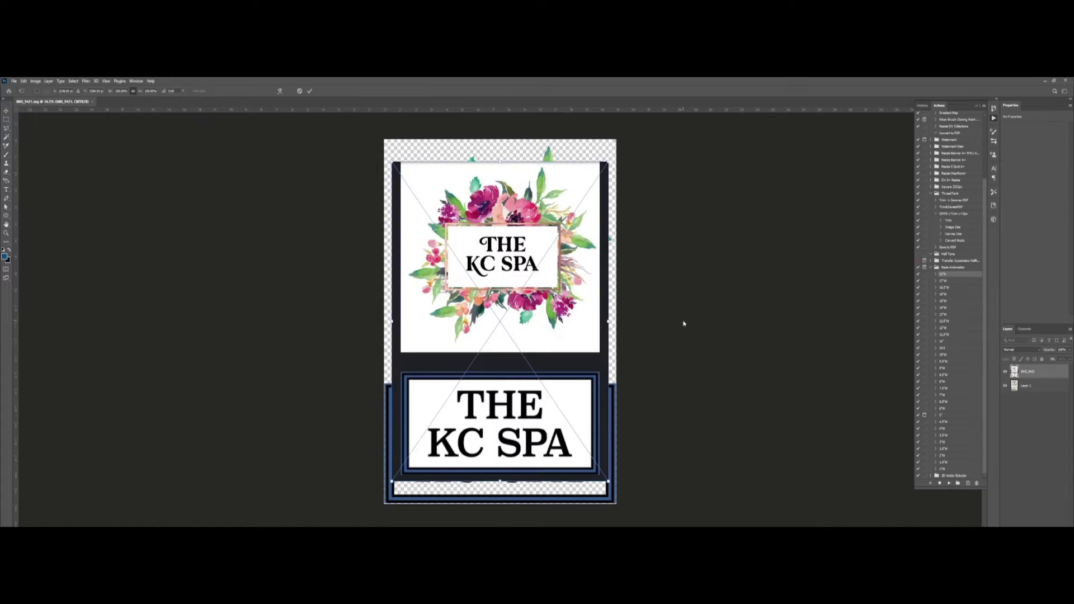
Scale and position the placed image so its lower KC SPA logo overlaps the matching vector artwork.
{"action": "left_click_drag", "start_coordinate": [607, 480], "coordinate": [626, 508]}
{"action": "left_click_drag", "start_coordinate": [569, 455], "coordinate": [569, 461]}
{"action": "key", "text": "Return"}
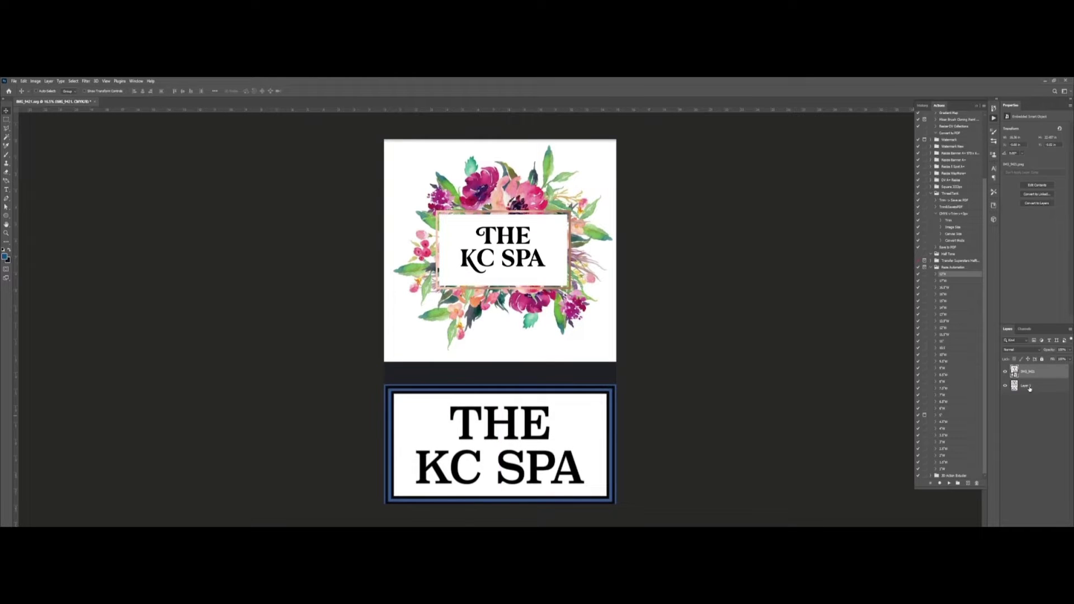
Toggle the IMG_9421 layer's visibility to compare the original image with the vectorized version.
{"action": "left_click", "coordinate": [1005, 371]}
{"action": "left_click", "coordinate": [1005, 371]}
{"action": "left_click", "coordinate": [1005, 371]}
{"action": "left_click", "coordinate": [1005, 371]}
{"action": "left_click", "coordinate": [1005, 372]}
{"action": "left_click", "coordinate": [1005, 371]}
Lower the IMG_9421 layer's opacity and fine-tune its scale over the vector artwork.
{"action": "left_click_drag", "start_coordinate": [1052, 350], "coordinate": [1048, 350]}
{"action": "key", "text": "ctrl+0"}
{"action": "key", "text": "ctrl+t"}
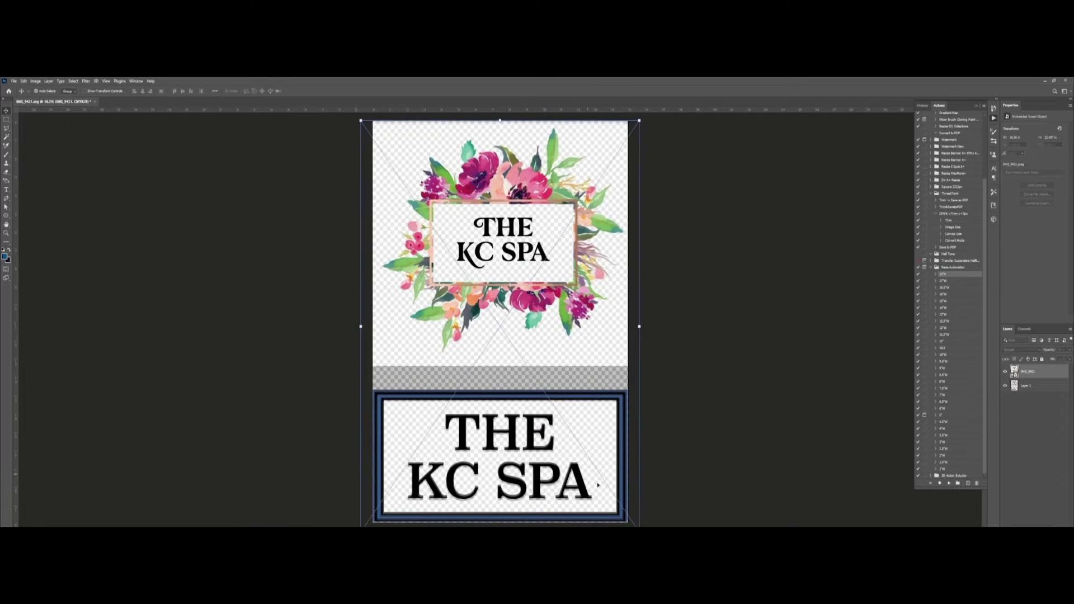
{"action": "left_click_drag", "start_coordinate": [639, 526], "coordinate": [637, 522]}
{"action": "key", "text": "Return"}
Hide and show the semi-transparent IMG_9421 layer to check its alignment with Layer 1.
{"action": "left_click", "coordinate": [1006, 371]}
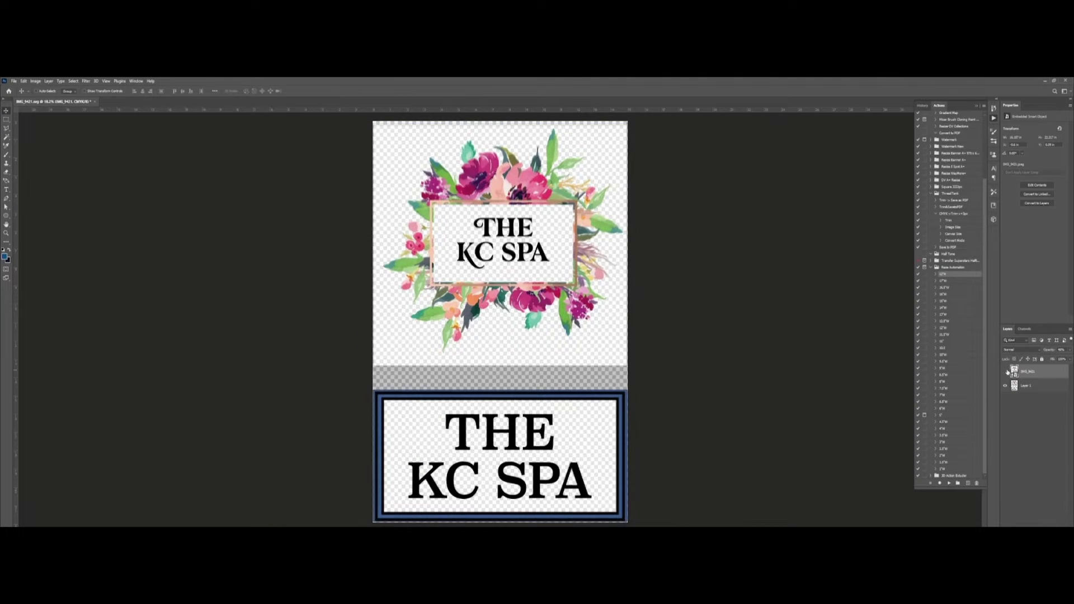
{"action": "left_click", "coordinate": [1008, 372]}
{"action": "left_click", "coordinate": [1008, 371]}
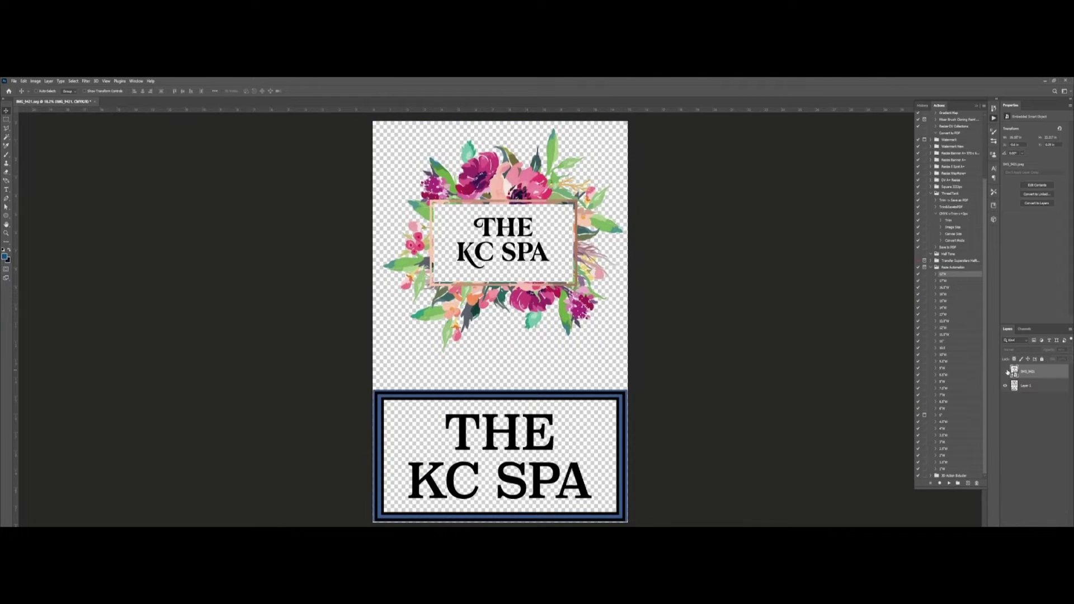
{"action": "scroll", "coordinate": [478, 195], "scroll_direction": "up", "scroll_amount": 5}
{"action": "scroll", "coordinate": [394, 227], "scroll_direction": "down", "scroll_amount": 5}
{"action": "left_click", "coordinate": [1006, 372]}
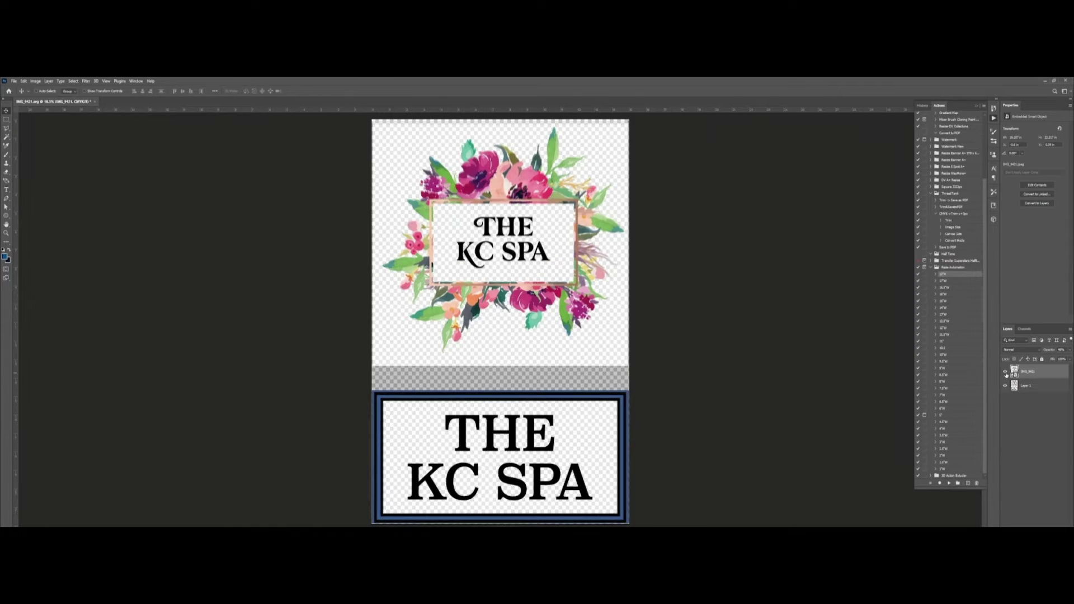
Move the IMG_9421 layer below Layer 1 and paint its layer mask black over the lower logo and dark divider.
{"action": "left_click_drag", "start_coordinate": [1038, 373], "coordinate": [1025, 394]}
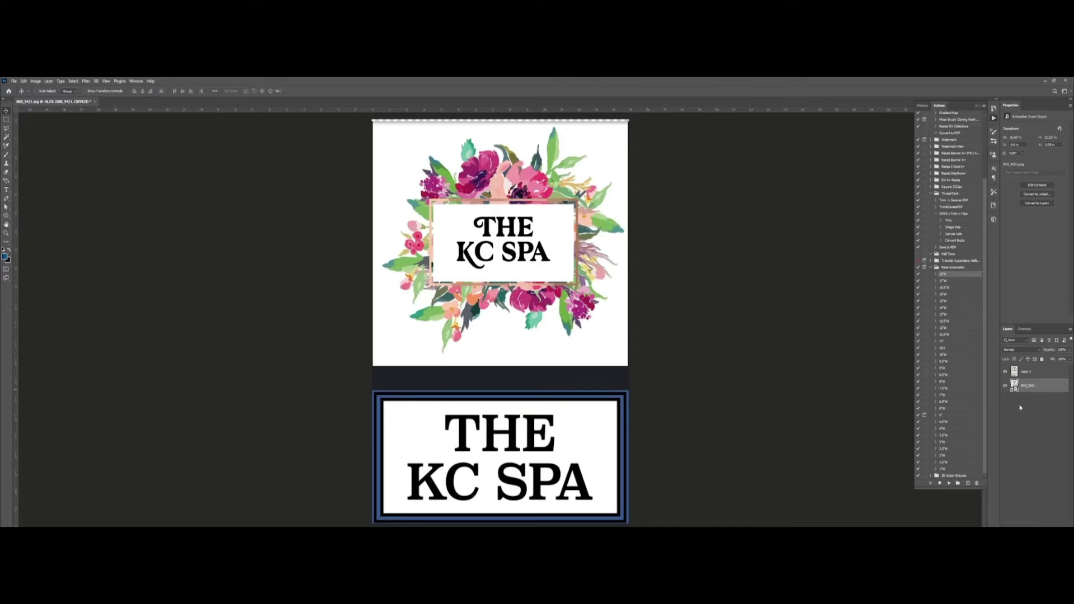
{"action": "key", "text": "b"}
{"action": "mouse_move", "coordinate": [480, 389]}
{"action": "left_mouse_down"}
{"action": "mouse_move", "coordinate": [627, 386]}
{"action": "mouse_move", "coordinate": [386, 404]}
{"action": "left_mouse_up"}
{"action": "left_click_drag", "start_coordinate": [374, 387], "coordinate": [626, 386]}
{"action": "key", "text": "bracketright"}
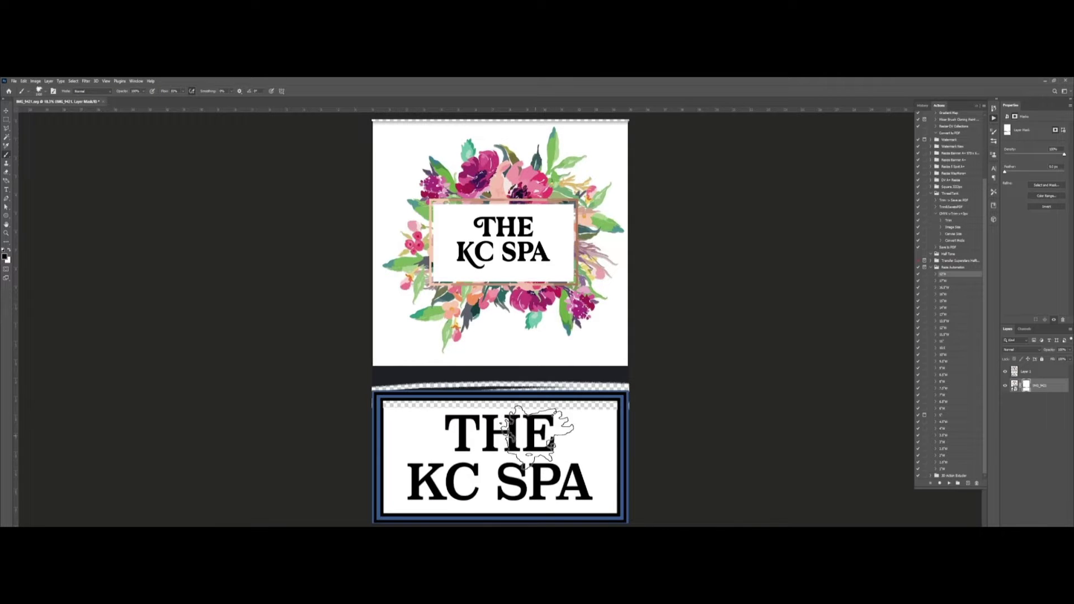
{"action": "left_click_drag", "start_coordinate": [533, 420], "coordinate": [347, 495]}
{"action": "mouse_move", "coordinate": [344, 398]}
{"action": "left_mouse_down"}
{"action": "mouse_move", "coordinate": [408, 433]}
{"action": "mouse_move", "coordinate": [486, 431]}
{"action": "mouse_move", "coordinate": [325, 430]}
{"action": "mouse_move", "coordinate": [560, 411]}
{"action": "mouse_move", "coordinate": [576, 391]}
{"action": "mouse_move", "coordinate": [535, 380]}
{"action": "mouse_move", "coordinate": [559, 386]}
{"action": "mouse_move", "coordinate": [551, 406]}
{"action": "mouse_move", "coordinate": [564, 371]}
{"action": "mouse_move", "coordinate": [551, 384]}
{"action": "mouse_move", "coordinate": [507, 375]}
{"action": "left_mouse_up"}
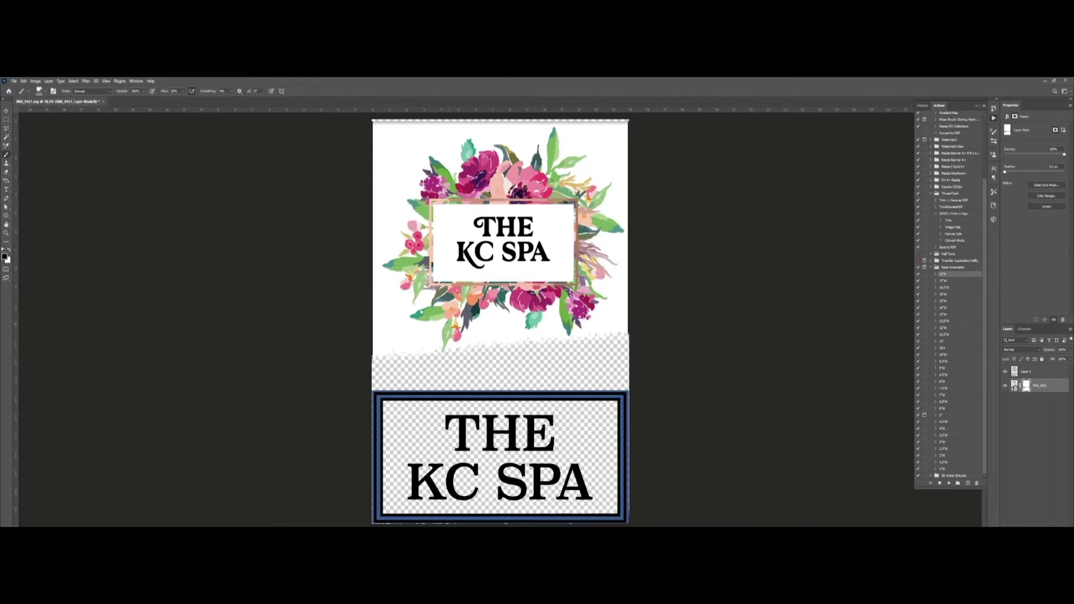
Switch the mask brush to a round tip and move the IMG_9421 layer back above Layer 1.
{"action": "right_click", "coordinate": [553, 388]}
{"action": "double_click", "coordinate": [551, 377]}
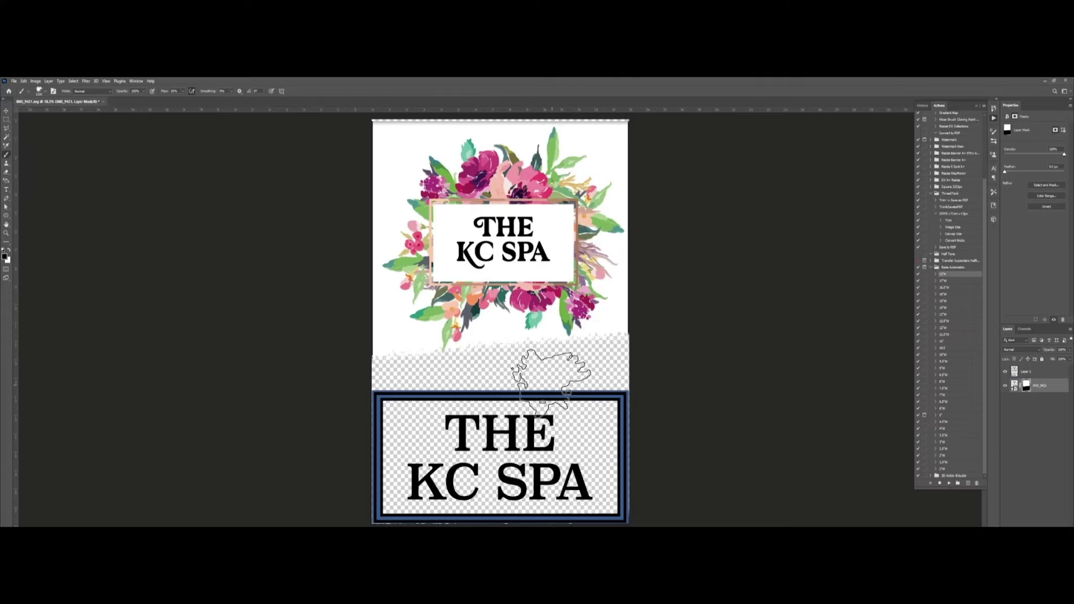
{"action": "left_click_drag", "start_coordinate": [688, 509], "coordinate": [797, 511]}
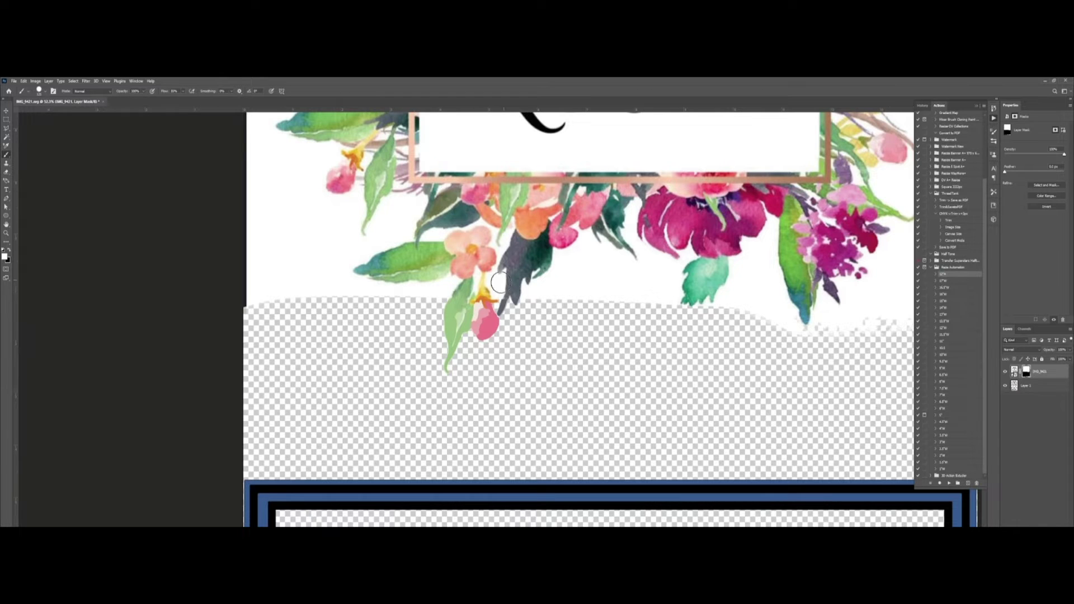
Load Layer 1's outline as a selection and invert it to cover the background around the artwork.
{"action": "left_click", "coordinate": [1014, 387], "text": "ctrl"}
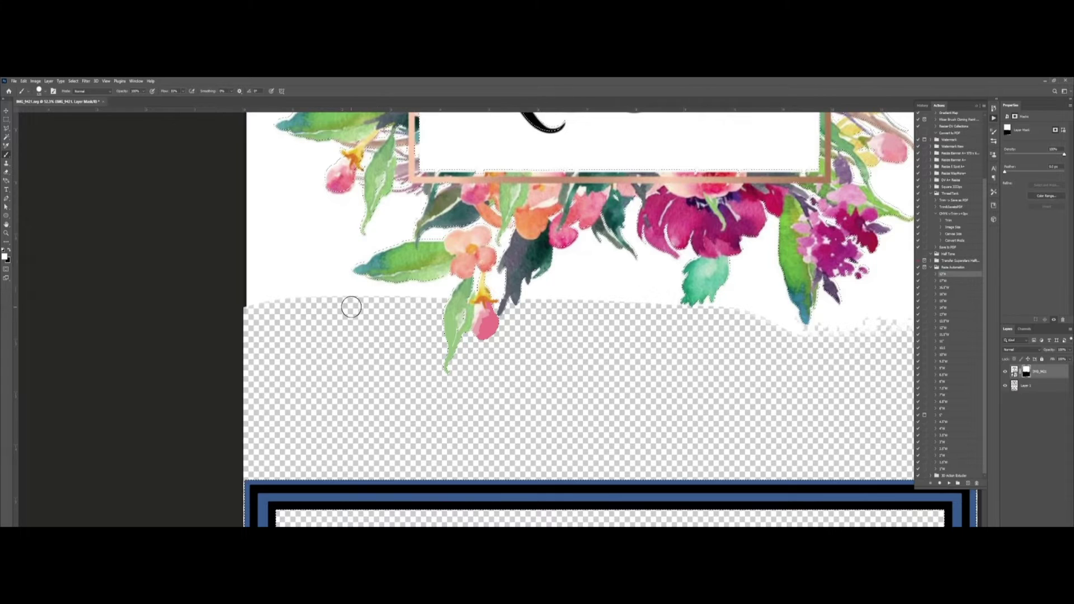
{"action": "key", "text": "w"}
{"action": "right_click", "coordinate": [393, 308]}
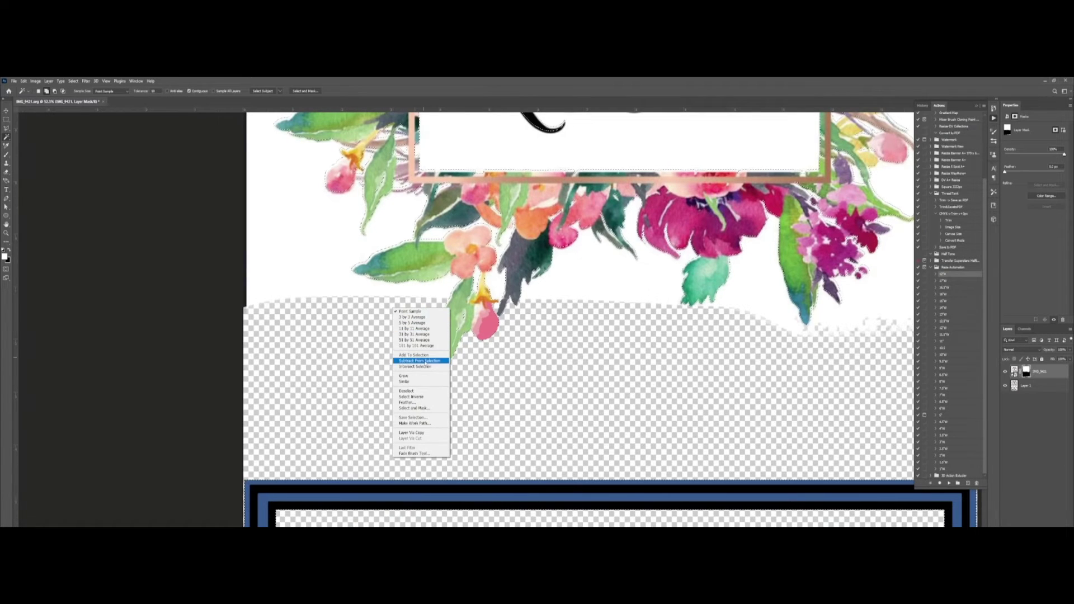
{"action": "left_click", "coordinate": [411, 318]}
Paint the IMG_9421 mask black with an enlarged brush to hide the white background around the flowers and inside the frame.
{"action": "key", "text": "b"}
{"action": "key", "text": "x"}
{"action": "left_click_drag", "start_coordinate": [427, 300], "coordinate": [269, 317]}
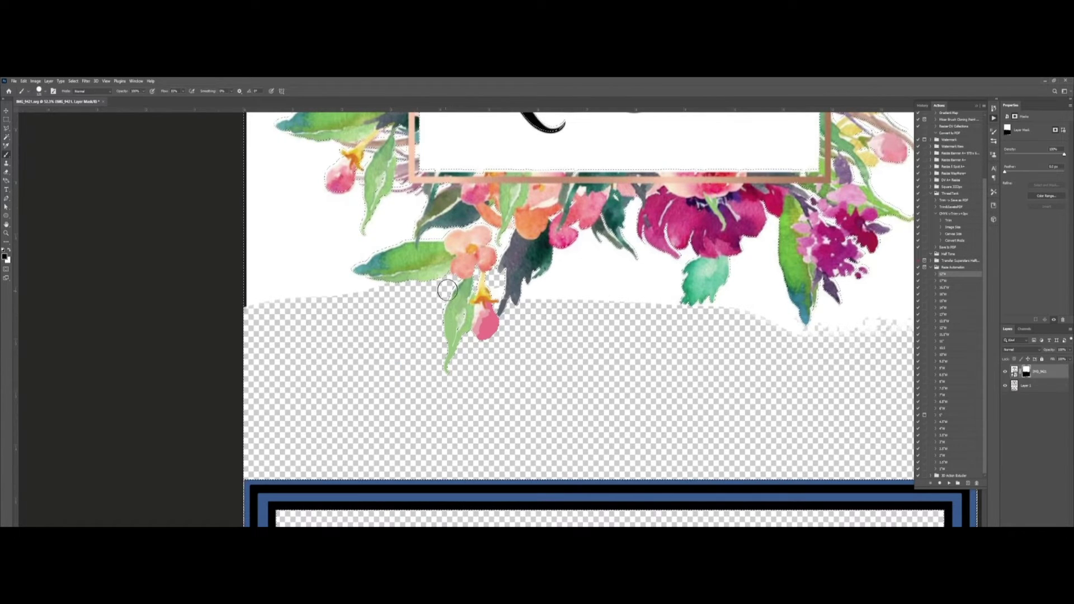
{"action": "scroll", "coordinate": [460, 326], "scroll_direction": "down", "scroll_amount": 5}
{"action": "key", "text": "bracketright"}
{"action": "key", "text": "bracketright"}
{"action": "key", "text": "bracketright"}
{"action": "key", "text": "bracketright"}
{"action": "key", "text": "bracketright"}
{"action": "key", "text": "bracketright"}
{"action": "key", "text": "bracketright"}
{"action": "key", "text": "bracketright"}
{"action": "key", "text": "bracketright"}
{"action": "key", "text": "bracketright"}
{"action": "key", "text": "bracketright"}
{"action": "key", "text": "bracketright"}
{"action": "key", "text": "bracketright"}
{"action": "key", "text": "bracketright"}
{"action": "left_click_drag", "start_coordinate": [484, 330], "coordinate": [585, 320]}
{"action": "key", "text": "ctrl+minus"}
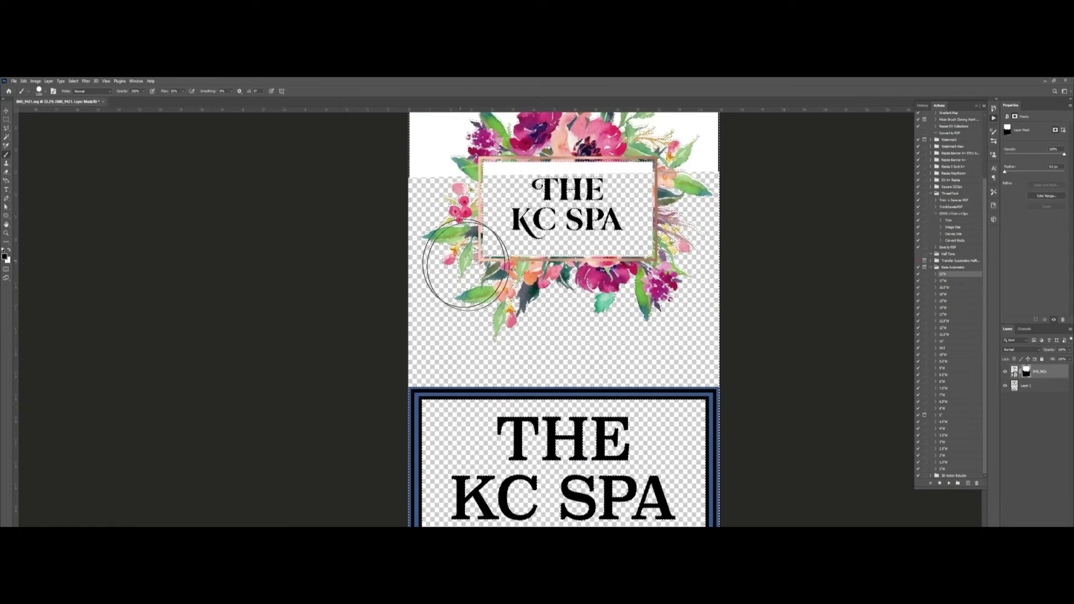
{"action": "key", "text": "ctrl+minus"}
{"action": "key", "text": "ctrl+minus"}
{"action": "mouse_move", "coordinate": [425, 246]}
{"action": "left_mouse_down"}
{"action": "mouse_move", "coordinate": [602, 189]}
{"action": "mouse_move", "coordinate": [610, 201]}
{"action": "left_mouse_up"}
{"action": "scroll", "coordinate": [480, 226], "scroll_direction": "up", "scroll_amount": 5}
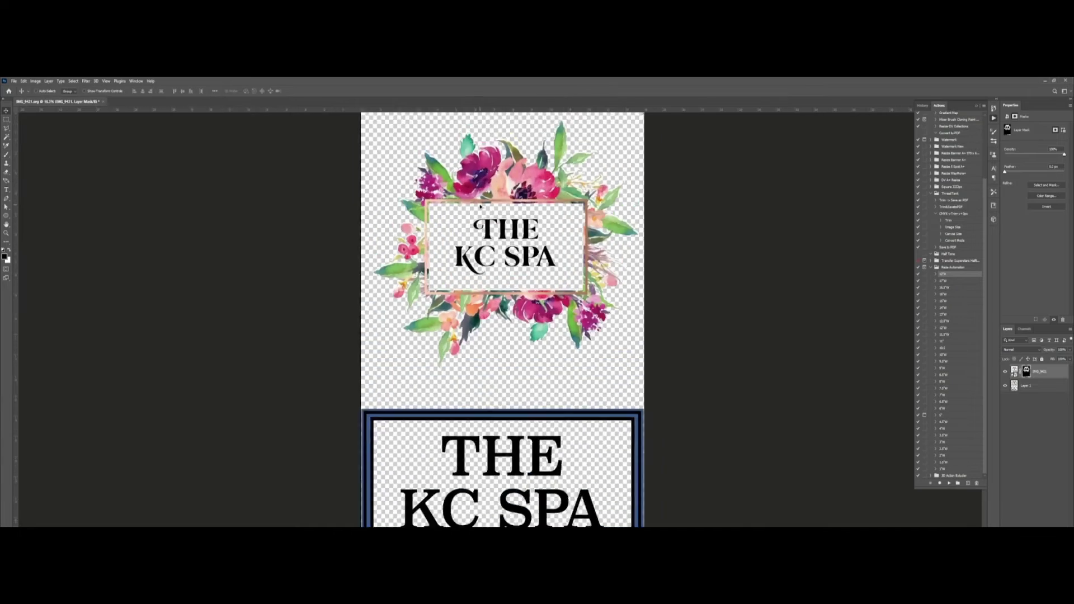
Fine-tune the masked IMG_9421 layer's size with Free Transform by its upper corner.
{"action": "key", "text": "ctrl+0"}
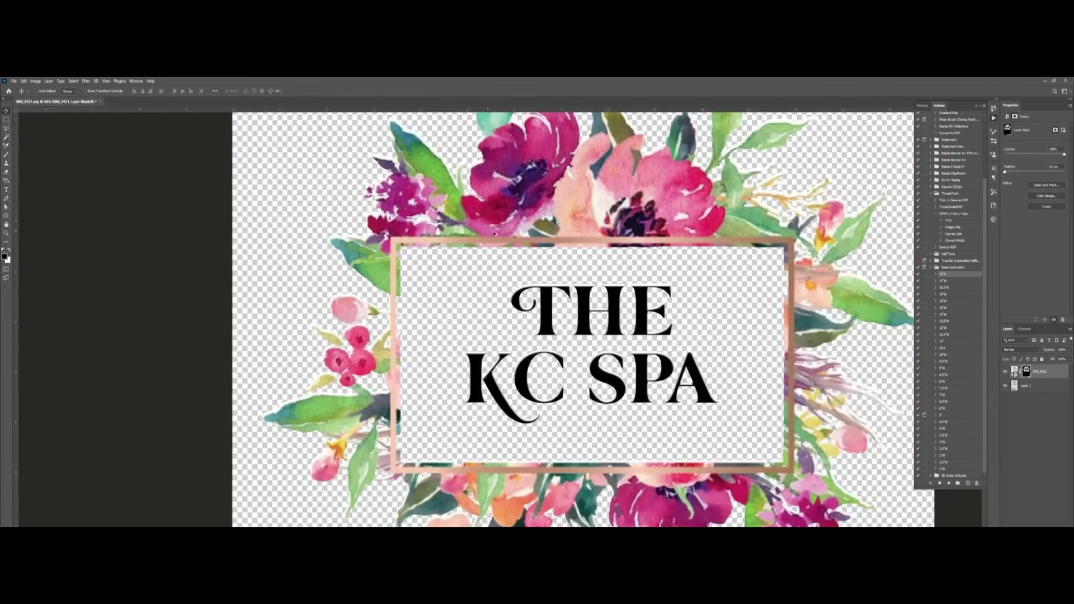
{"action": "key", "text": "ctrl+t"}
{"action": "scroll", "coordinate": [833, 396], "scroll_direction": "down", "scroll_amount": 2}
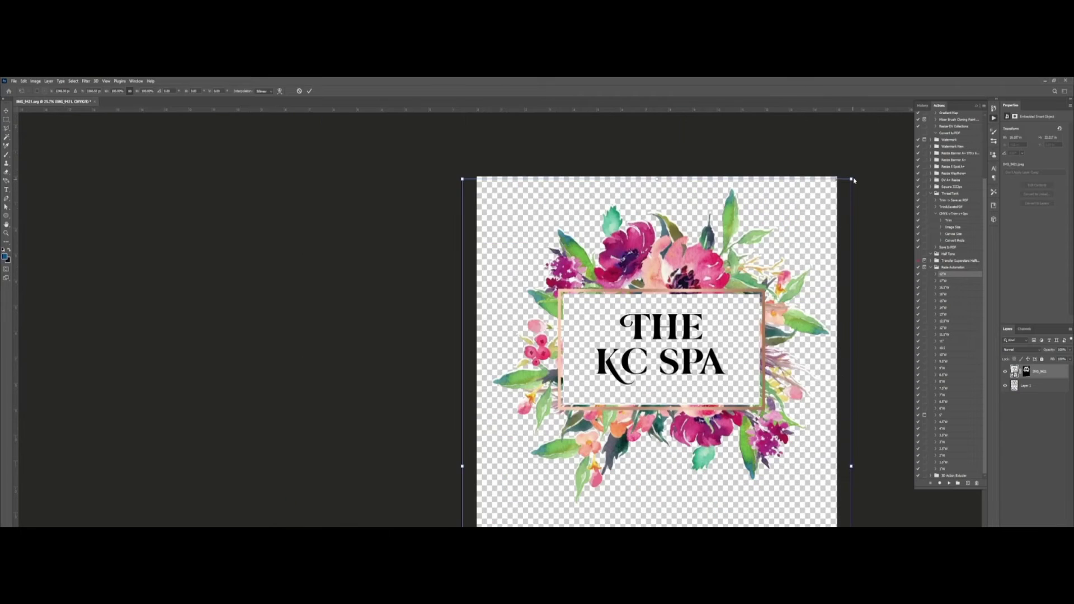
{"action": "left_click_drag", "start_coordinate": [850, 180], "coordinate": [851, 180]}
{"action": "key", "text": "Return"}
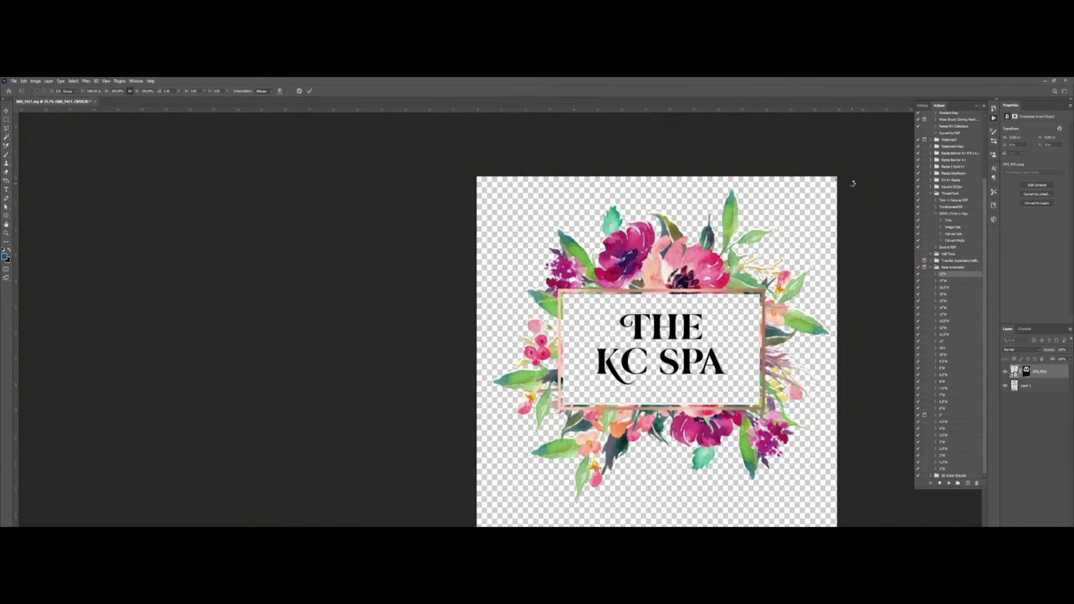
Nudge and shift the IMG_9421 layer to line up its lettering and frame with the vector artwork.
{"action": "scroll", "coordinate": [675, 348], "scroll_direction": "up", "scroll_amount": 5}
{"action": "left_click_drag", "start_coordinate": [672, 374], "coordinate": [658, 343]}
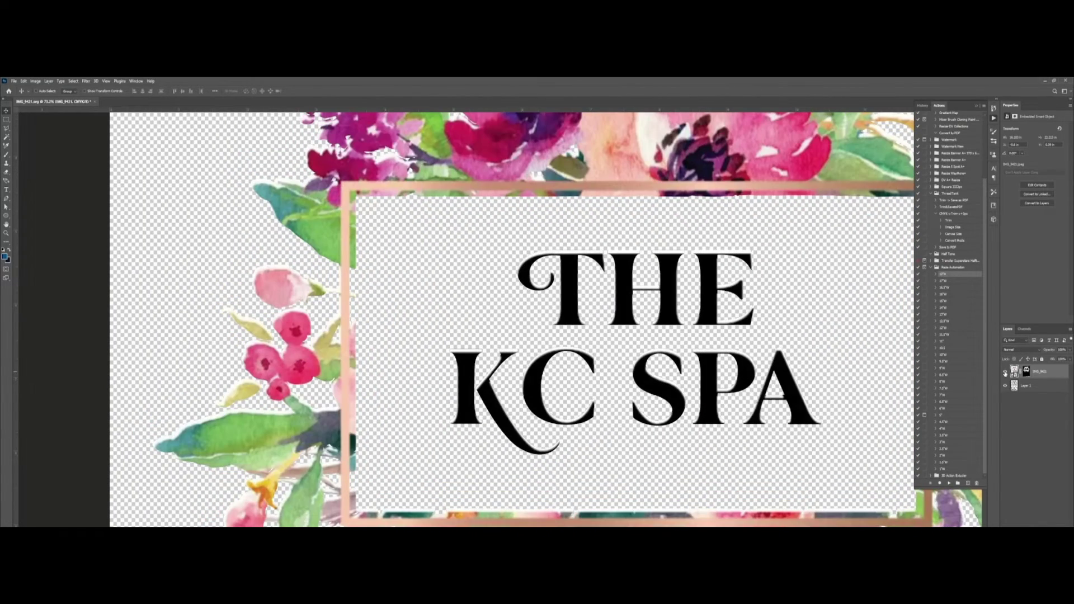
{"action": "key", "text": "Up"}
{"action": "key", "text": "Up"}
{"action": "key", "text": "Up"}
{"action": "key", "text": "Up"}
{"action": "key", "text": "Up"}
{"action": "key", "text": "Up"}
{"action": "key", "text": "Up"}
{"action": "key", "text": "Up"}
{"action": "key", "text": "Up"}
{"action": "key", "text": "Up"}
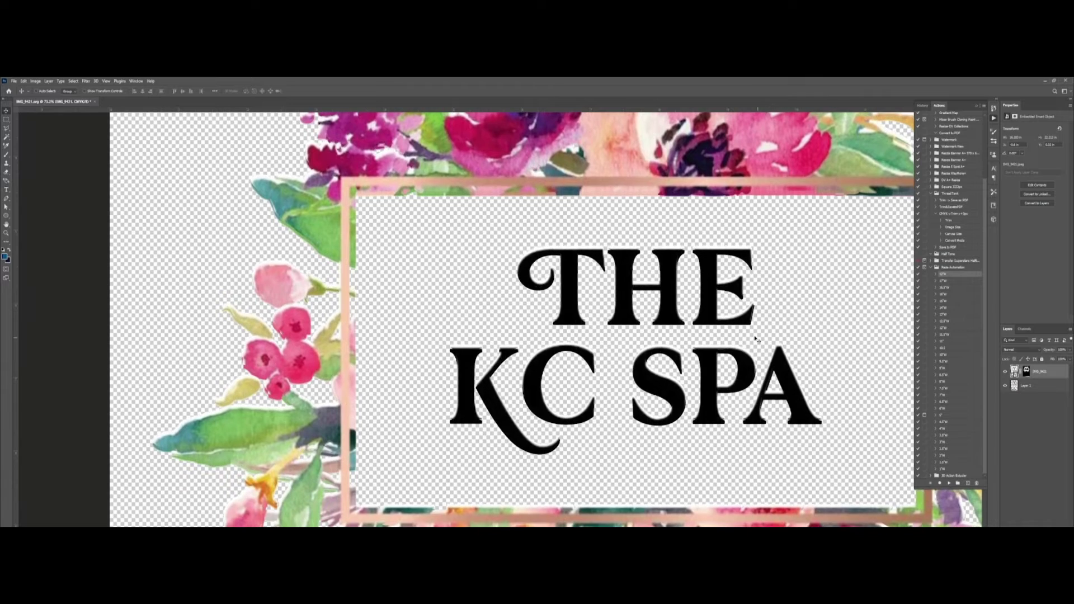
{"action": "left_click_drag", "start_coordinate": [756, 339], "coordinate": [657, 335]}
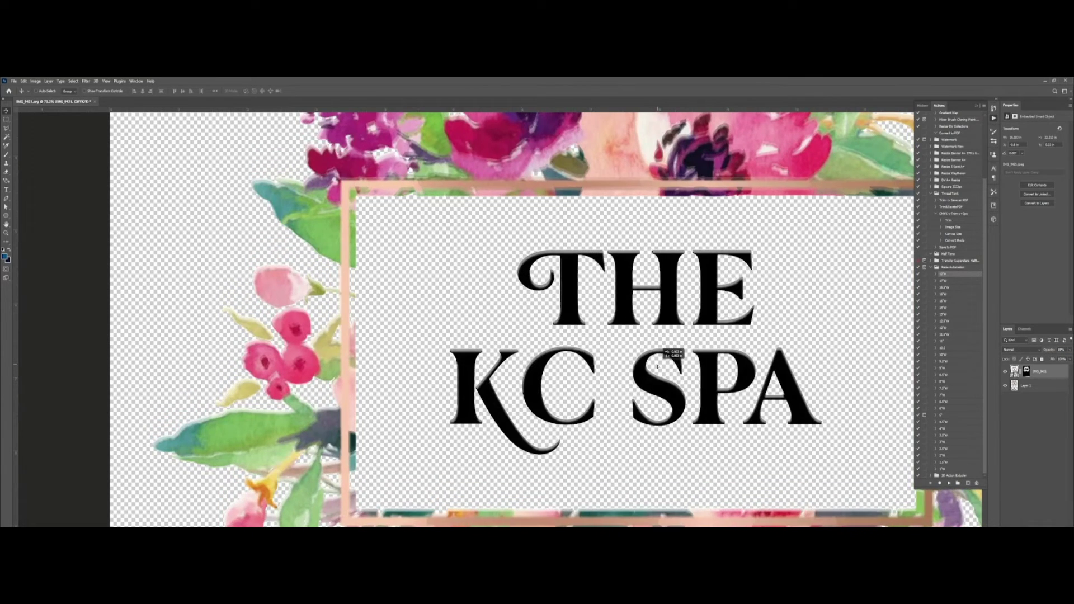
{"action": "left_click_drag", "start_coordinate": [654, 358], "coordinate": [658, 362]}
{"action": "left_click_drag", "start_coordinate": [479, 395], "coordinate": [479, 391]}
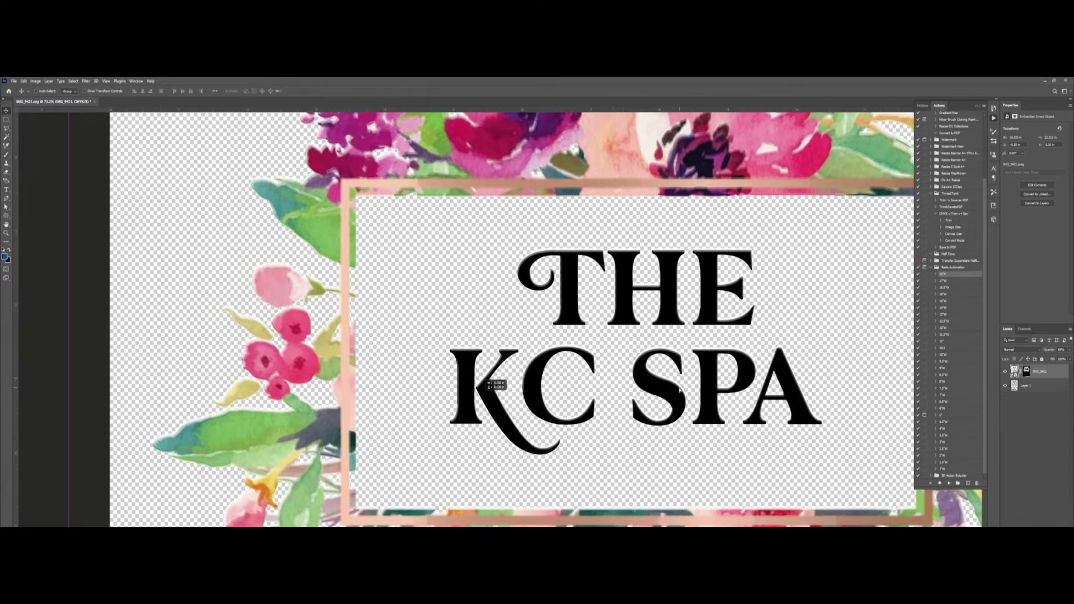
Mask the THE KC SPA lettering inside the floral frame out of the IMG_9421 layer and clear the selection.
{"action": "scroll", "coordinate": [588, 325], "scroll_direction": "down", "scroll_amount": 5}
{"action": "key", "text": "b"}
{"action": "left_click", "coordinate": [1026, 371]}
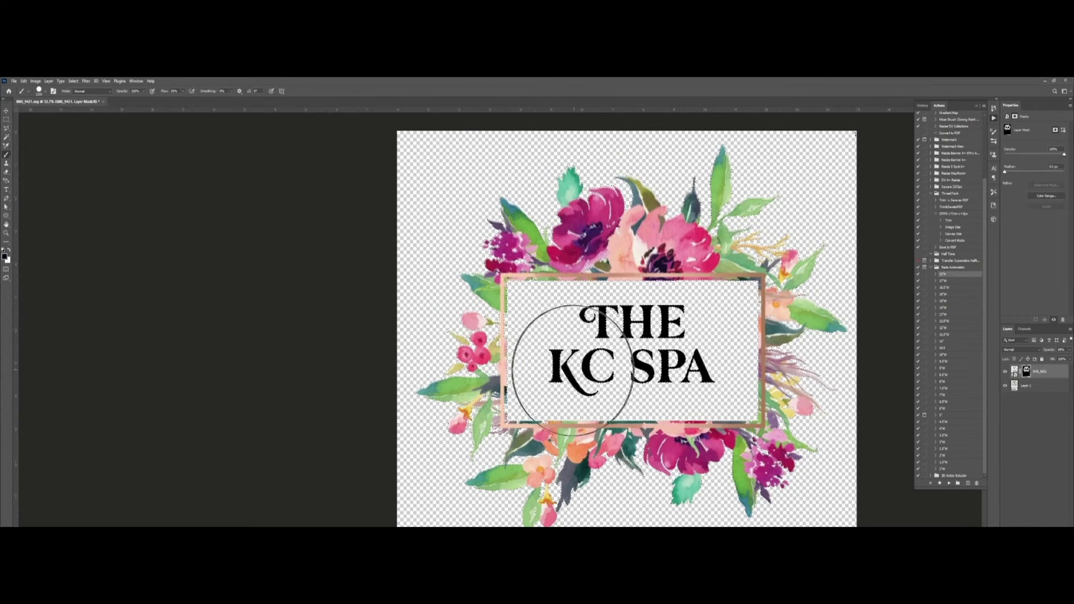
{"action": "right_click", "coordinate": [658, 323]}
{"action": "right_click", "coordinate": [389, 321]}
{"action": "left_click", "coordinate": [347, 307]}
{"action": "key", "text": "w"}
{"action": "right_click", "coordinate": [348, 307]}
{"action": "key", "text": "Escape"}
{"action": "right_click", "coordinate": [532, 302]}
{"action": "key", "text": "Escape"}
{"action": "key", "text": "b"}
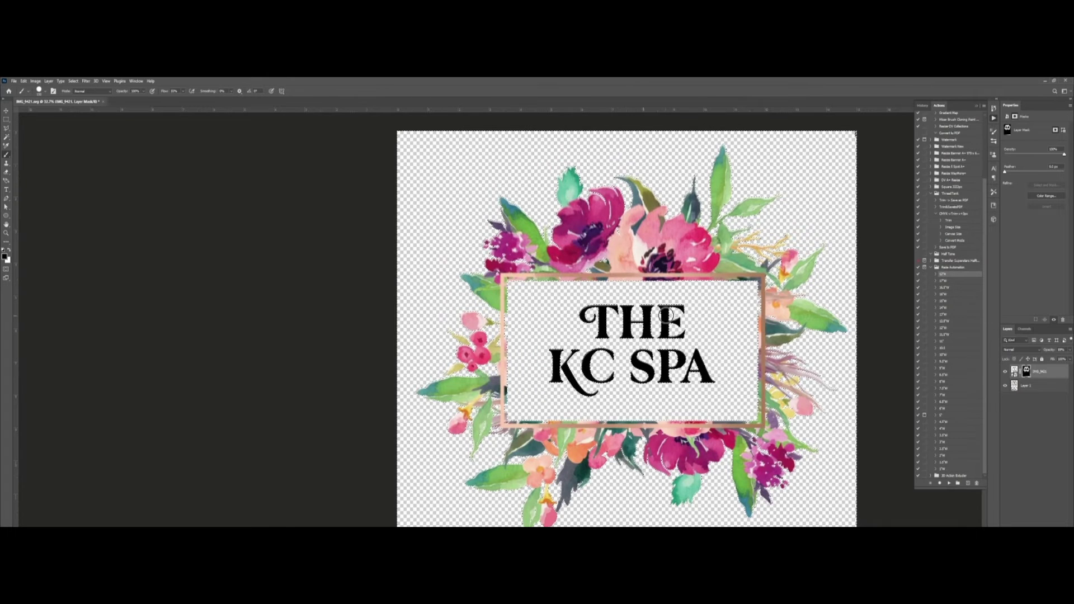
{"action": "scroll", "coordinate": [620, 298], "scroll_direction": "up", "scroll_amount": 3}
{"action": "key", "text": "ctrl+d"}
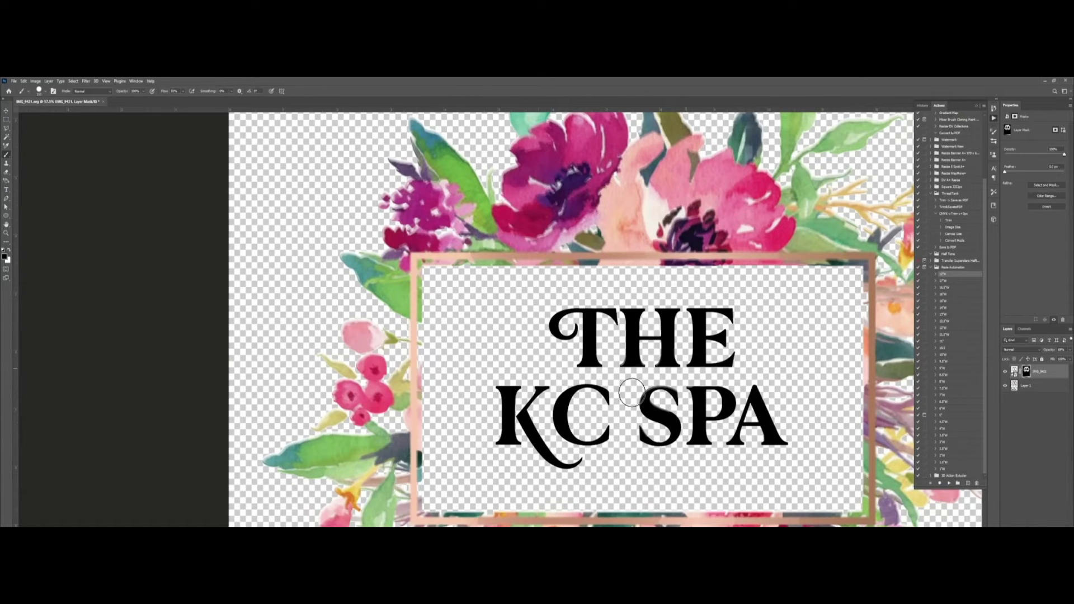
Nudge the IMG_9421 layer down against the vector flowers and frame of Layer 1.
{"action": "key", "text": "v"}
{"action": "scroll", "coordinate": [712, 363], "scroll_direction": "down", "scroll_amount": 5}
{"action": "scroll", "coordinate": [529, 325], "scroll_direction": "up", "scroll_amount": 5}
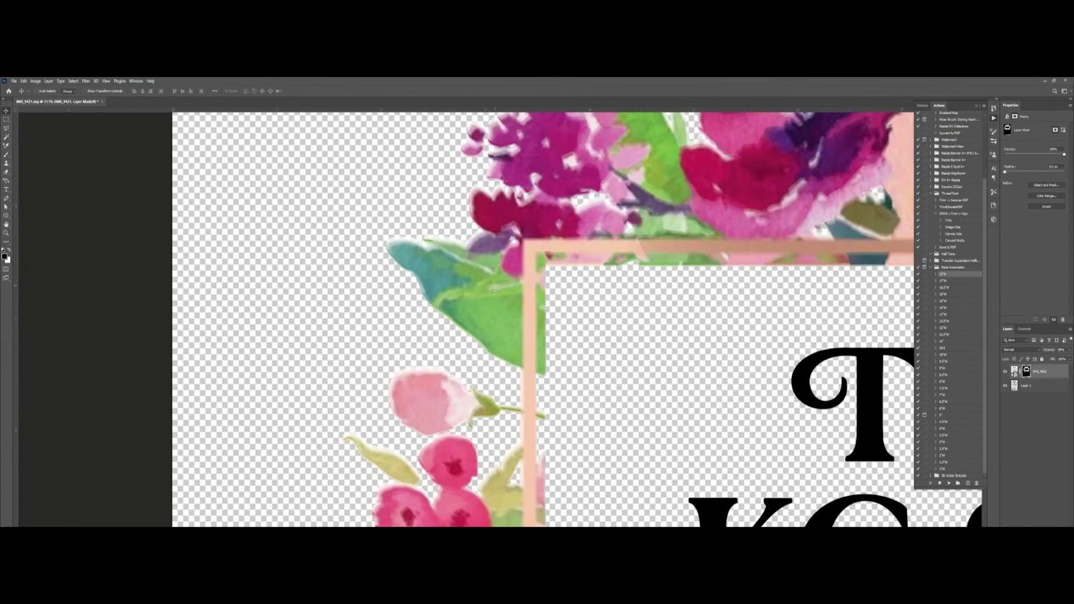
{"action": "scroll", "coordinate": [418, 264], "scroll_direction": "up", "scroll_amount": 2}
{"action": "key", "text": "Down"}
{"action": "key", "text": "Down"}
{"action": "key", "text": "Down"}
{"action": "key", "text": "Down"}
{"action": "key", "text": "Down"}
{"action": "key", "text": "Down"}
{"action": "key", "text": "Down"}
{"action": "key", "text": "Down"}
{"action": "key", "text": "Down"}
{"action": "key", "text": "Down"}
{"action": "key", "text": "Down"}
{"action": "key", "text": "Down"}
{"action": "key", "text": "Down"}
{"action": "key", "text": "Down"}
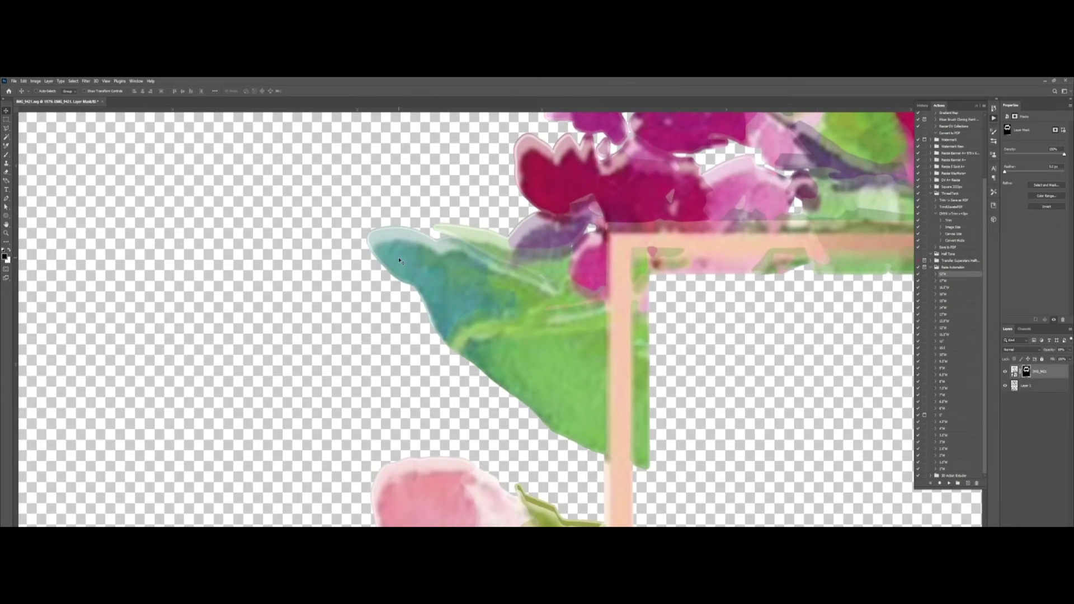
Examine the masked flower edges around the frame up close and across the whole floral logo.
{"action": "scroll", "coordinate": [568, 311], "scroll_direction": "down", "scroll_amount": 2}
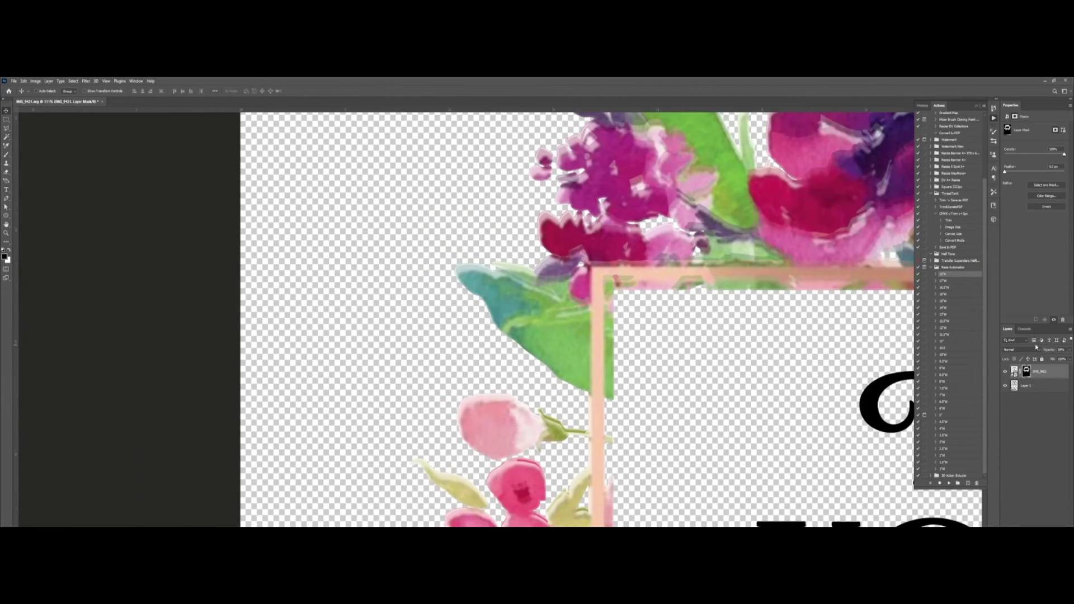
{"action": "scroll", "coordinate": [815, 400], "scroll_direction": "down", "scroll_amount": 3}
{"action": "scroll", "coordinate": [722, 351], "scroll_direction": "up", "scroll_amount": 3}
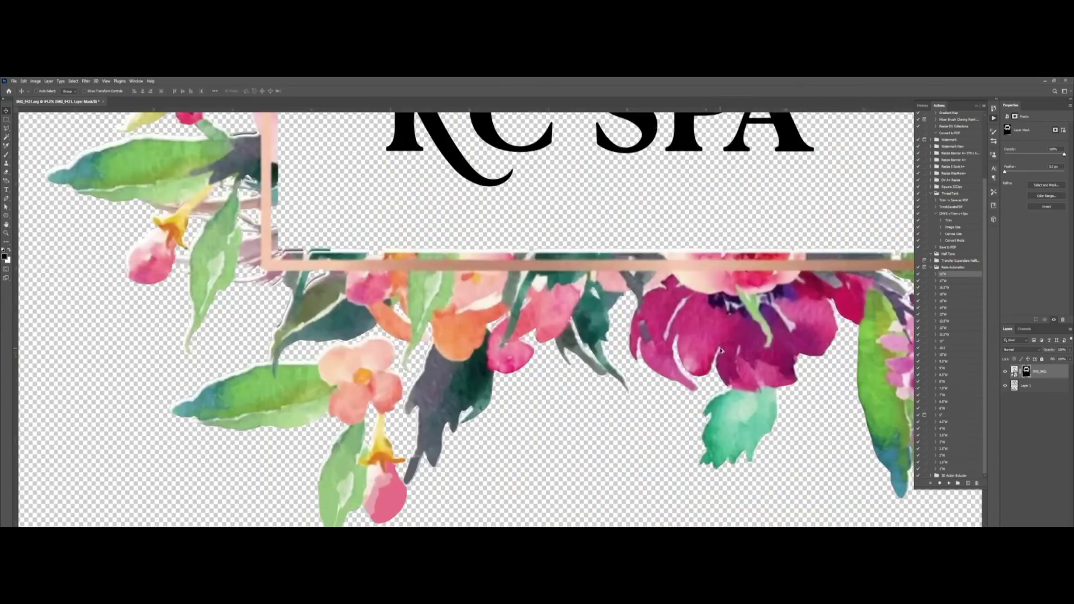
{"action": "scroll", "coordinate": [721, 351], "scroll_direction": "up", "scroll_amount": 5}
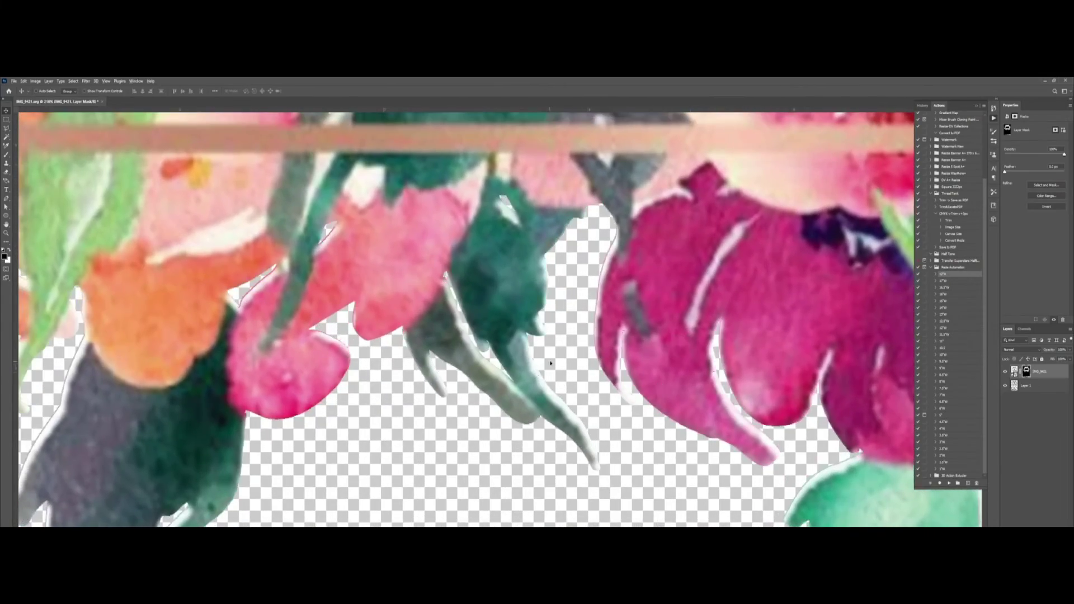
{"action": "scroll", "coordinate": [551, 363], "scroll_direction": "down", "scroll_amount": 8}
{"action": "scroll", "coordinate": [551, 363], "scroll_direction": "up", "scroll_amount": 3}
{"action": "scroll", "coordinate": [551, 363], "scroll_direction": "down", "scroll_amount": 4}
{"action": "left_click_drag", "start_coordinate": [571, 231], "coordinate": [599, 293]}
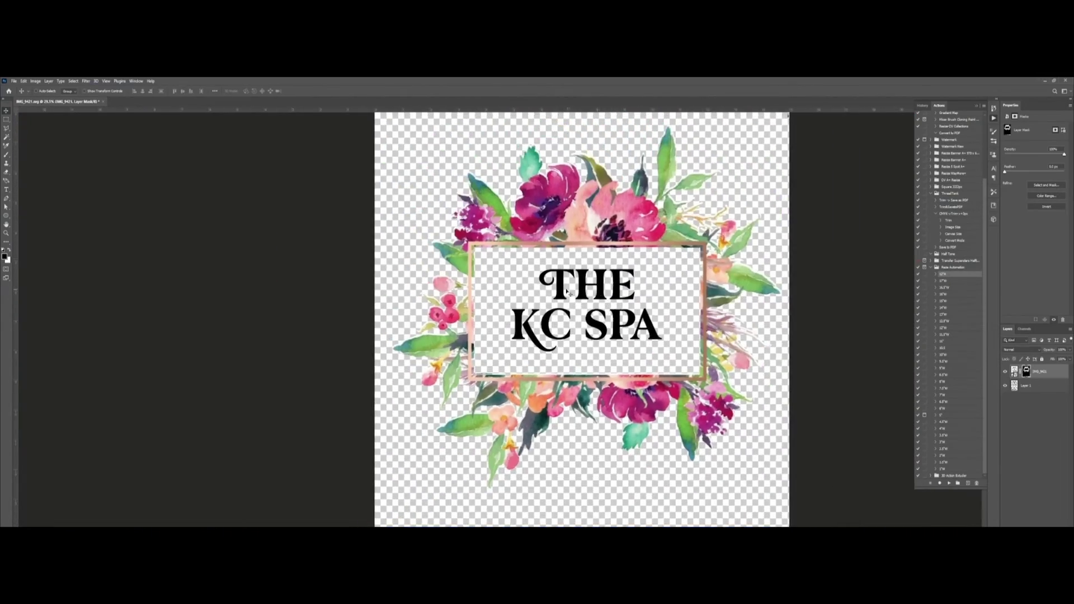
Select the rectangular area inside the rose-gold frame around the THE KC SPA lettering.
{"action": "scroll", "coordinate": [599, 291], "scroll_direction": "up", "scroll_amount": 5}
{"action": "key", "text": "m"}
{"action": "left_click_drag", "start_coordinate": [453, 229], "coordinate": [827, 438]}
Enlarge the Eraser and brush along the frame's inner edges within the selection on the IMG_9421 layer mask.
{"action": "key", "text": "b"}
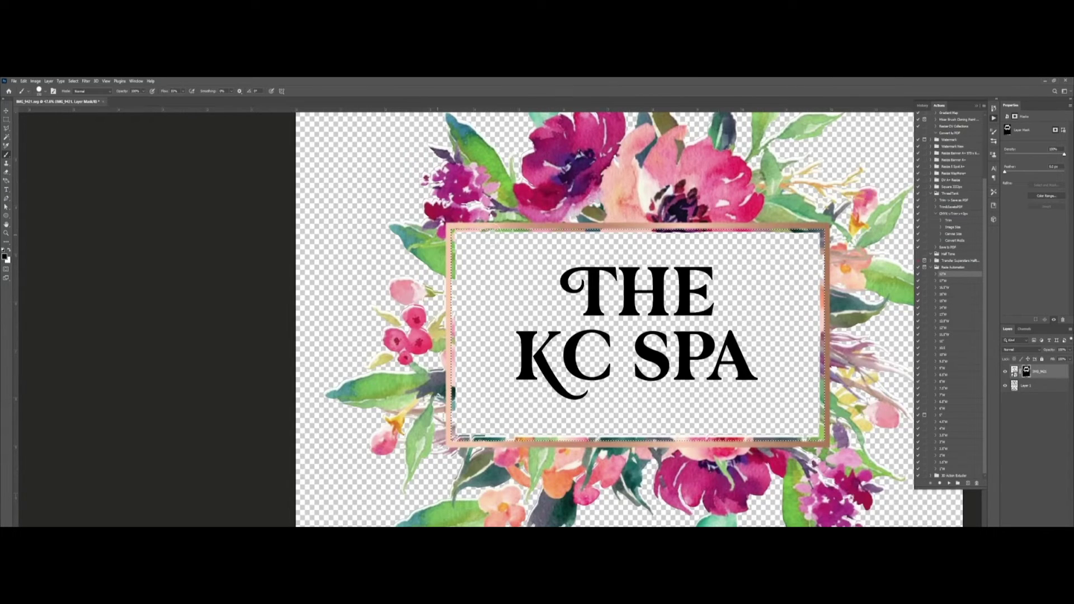
{"action": "key", "text": "e"}
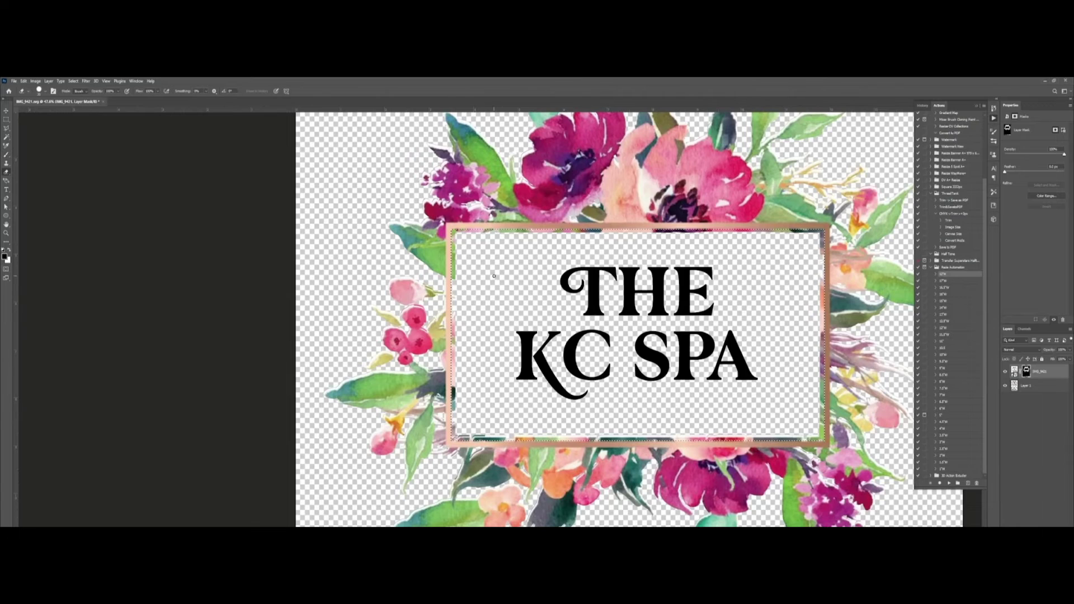
{"action": "key", "text": "bracketright"}
{"action": "key", "text": "bracketright"}
{"action": "key", "text": "bracketright"}
{"action": "key", "text": "bracketright"}
{"action": "key", "text": "bracketright"}
{"action": "key", "text": "bracketright"}
{"action": "key", "text": "bracketright"}
{"action": "key", "text": "bracketright"}
{"action": "key", "text": "bracketright"}
{"action": "key", "text": "bracketright"}
{"action": "key", "text": "bracketright"}
{"action": "key", "text": "bracketright"}
{"action": "key", "text": "bracketright"}
{"action": "key", "text": "bracketright"}
{"action": "key", "text": "bracketright"}
{"action": "key", "text": "bracketright"}
{"action": "key", "text": "bracketright"}
{"action": "key", "text": "bracketright"}
{"action": "key", "text": "bracketright"}
{"action": "left_click_drag", "start_coordinate": [460, 255], "coordinate": [540, 245]}
{"action": "key", "text": "ctrl+z"}
{"action": "left_click_drag", "start_coordinate": [467, 247], "coordinate": [632, 249]}
{"action": "key", "text": "ctrl+z"}
{"action": "key", "text": "x"}
{"action": "mouse_move", "coordinate": [502, 246]}
{"action": "left_mouse_down"}
{"action": "mouse_move", "coordinate": [720, 284]}
{"action": "mouse_move", "coordinate": [492, 407]}
{"action": "mouse_move", "coordinate": [751, 443]}
{"action": "left_mouse_up"}
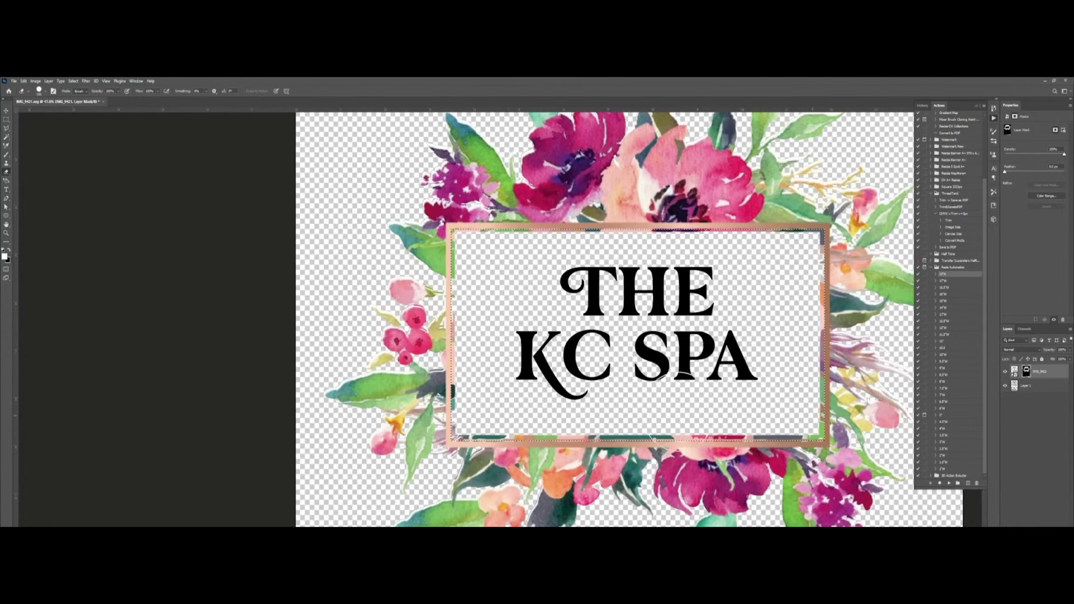
Add a mask to Layer 1 from the selection, invert it to hide the frame's interior, and paint the lettering back in.
{"action": "left_click", "coordinate": [1035, 385]}
{"action": "left_click", "coordinate": [1027, 523]}
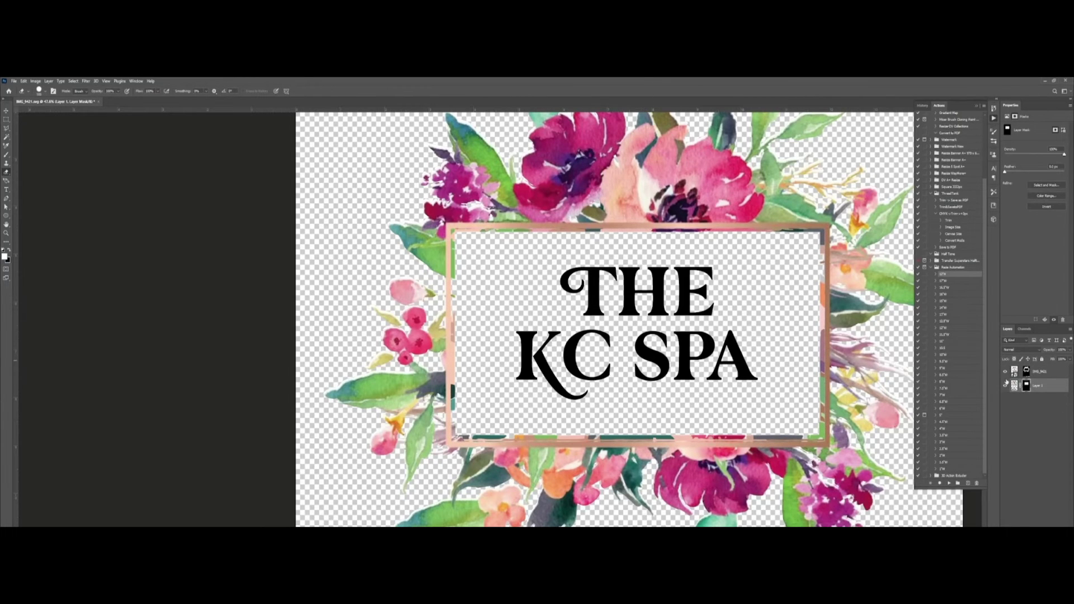
{"action": "scroll", "coordinate": [1005, 382], "scroll_direction": "down", "scroll_amount": 1}
{"action": "key", "text": "ctrl+i"}
{"action": "key", "text": "b"}
{"action": "mouse_move", "coordinate": [693, 293]}
{"action": "left_mouse_down"}
{"action": "mouse_move", "coordinate": [639, 294]}
{"action": "mouse_move", "coordinate": [560, 257]}
{"action": "mouse_move", "coordinate": [708, 257]}
{"action": "mouse_move", "coordinate": [638, 316]}
{"action": "mouse_move", "coordinate": [568, 324]}
{"action": "mouse_move", "coordinate": [525, 343]}
{"action": "mouse_move", "coordinate": [576, 372]}
{"action": "mouse_move", "coordinate": [750, 347]}
{"action": "mouse_move", "coordinate": [727, 330]}
{"action": "left_mouse_up"}
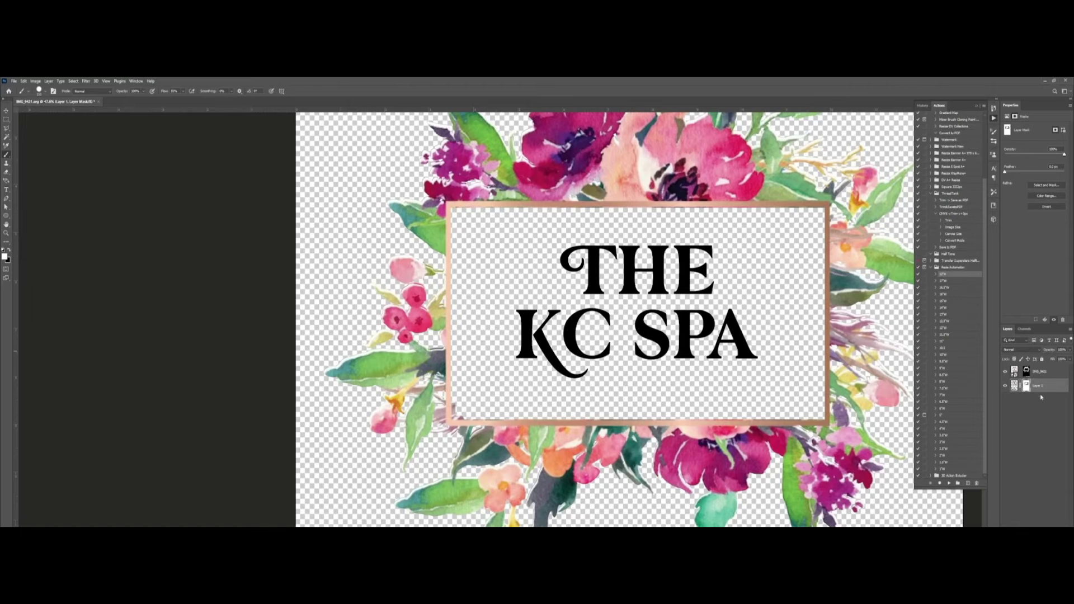
Examine the frame's lower-left corner and nearby leaves up close, as well as the logo as a whole.
{"action": "scroll", "coordinate": [454, 423], "scroll_direction": "up", "scroll_amount": 6}
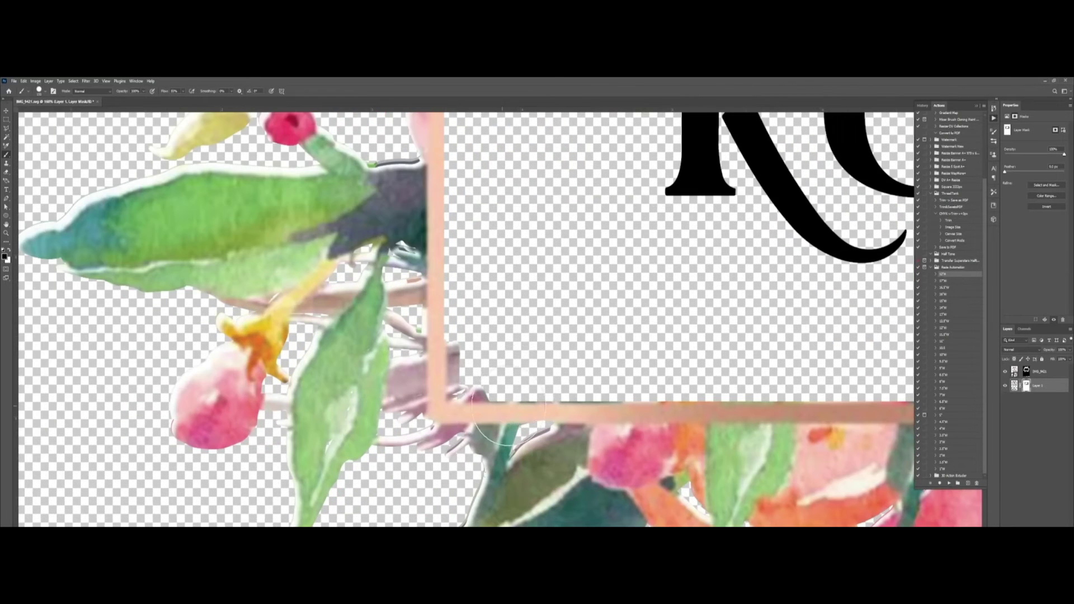
{"action": "scroll", "coordinate": [725, 368], "scroll_direction": "down", "scroll_amount": 3}
{"action": "scroll", "coordinate": [545, 392], "scroll_direction": "up", "scroll_amount": 3}
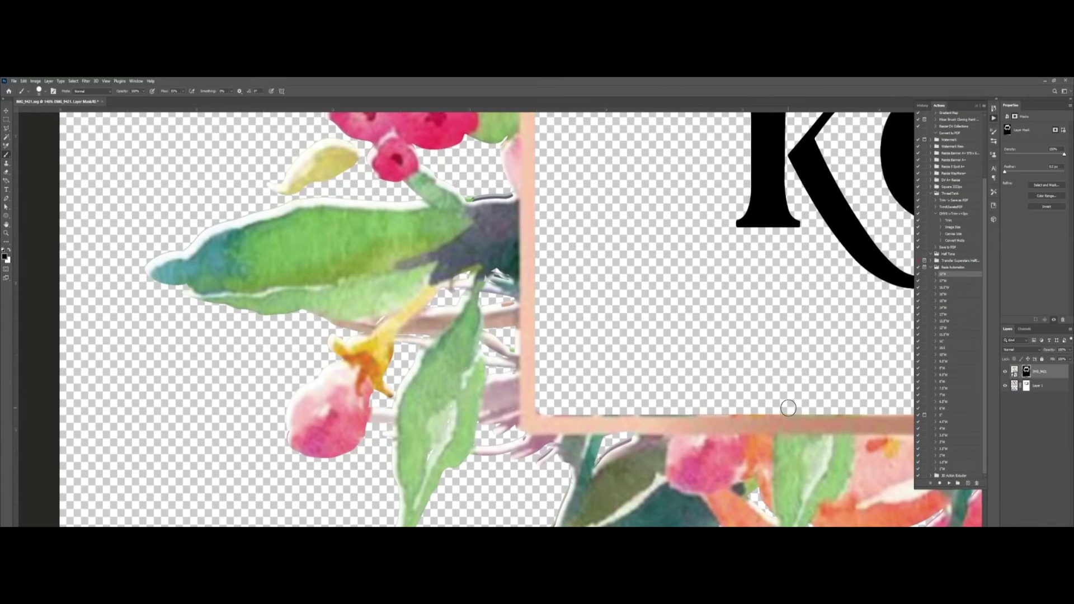
{"action": "scroll", "coordinate": [720, 396], "scroll_direction": "down", "scroll_amount": 5}
{"action": "key", "text": "v"}
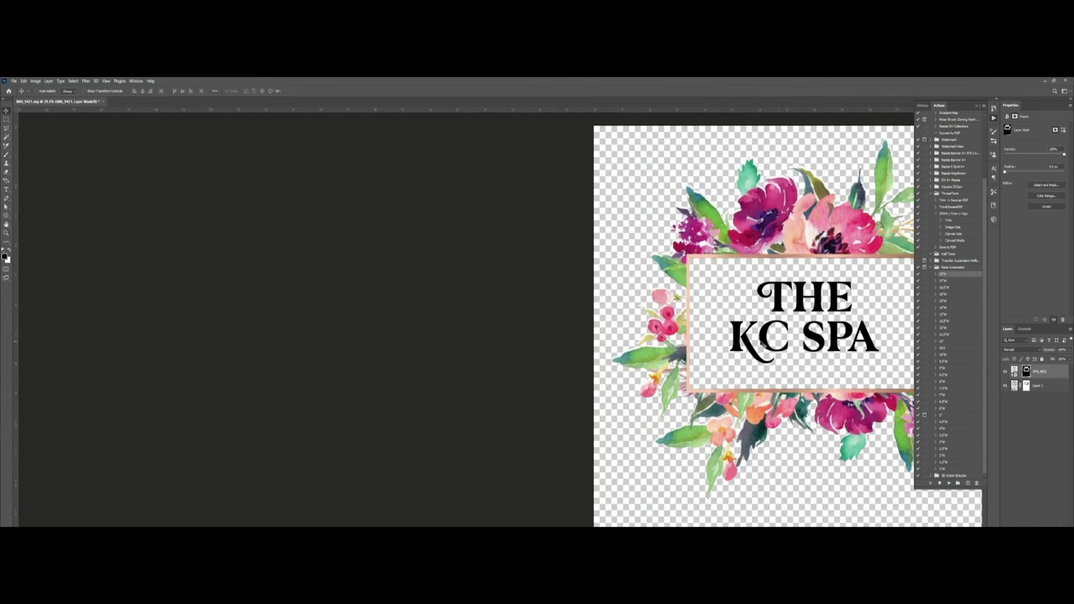
{"action": "scroll", "coordinate": [689, 383], "scroll_direction": "up", "scroll_amount": 4}
{"action": "key", "text": "b"}
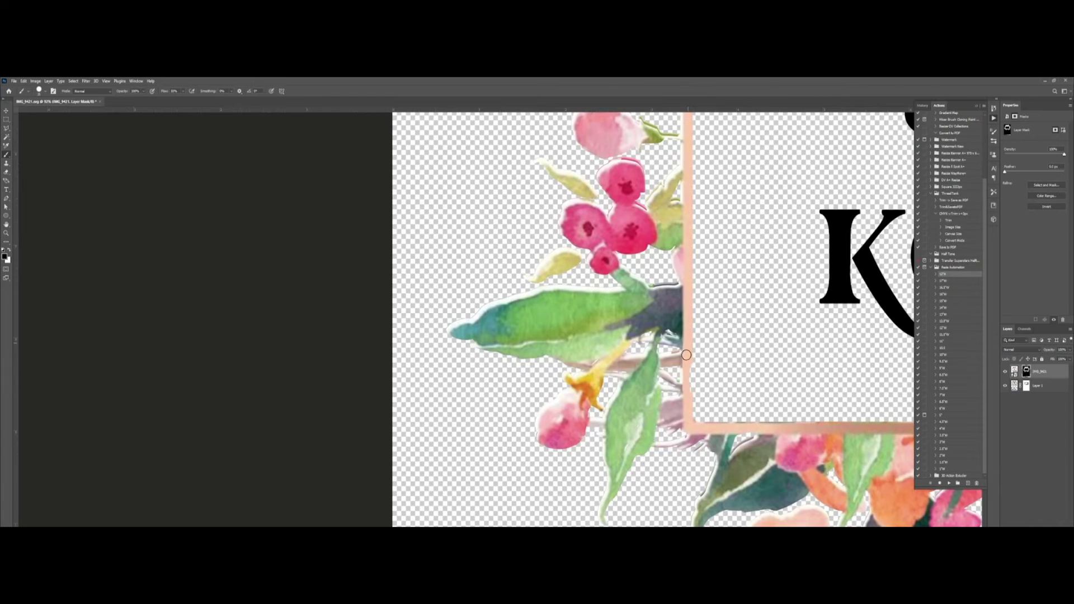
{"action": "scroll", "coordinate": [719, 364], "scroll_direction": "down", "scroll_amount": 5}
{"action": "key", "text": "v"}
{"action": "scroll", "coordinate": [810, 344], "scroll_direction": "down", "scroll_amount": 3}
{"action": "scroll", "coordinate": [523, 279], "scroll_direction": "up", "scroll_amount": 5}
Duplicate Layer 1 together with its mask.
{"action": "left_click_drag", "start_coordinate": [524, 279], "coordinate": [689, 397]}
{"action": "left_click", "coordinate": [1043, 387]}
{"action": "key", "text": "ctrl+j"}
Try the Layer 1 copy above the IMG_9421 layer, compare the artwork, and move the copy back beneath it.
{"action": "left_click_drag", "start_coordinate": [1045, 386], "coordinate": [1044, 366]}
{"action": "scroll", "coordinate": [805, 392], "scroll_direction": "down", "scroll_amount": 3}
{"action": "scroll", "coordinate": [584, 294], "scroll_direction": "up", "scroll_amount": 5}
{"action": "scroll", "coordinate": [597, 289], "scroll_direction": "down", "scroll_amount": 5}
{"action": "key", "text": "ctrl+["}
{"action": "scroll", "coordinate": [843, 404], "scroll_direction": "up", "scroll_amount": 3}
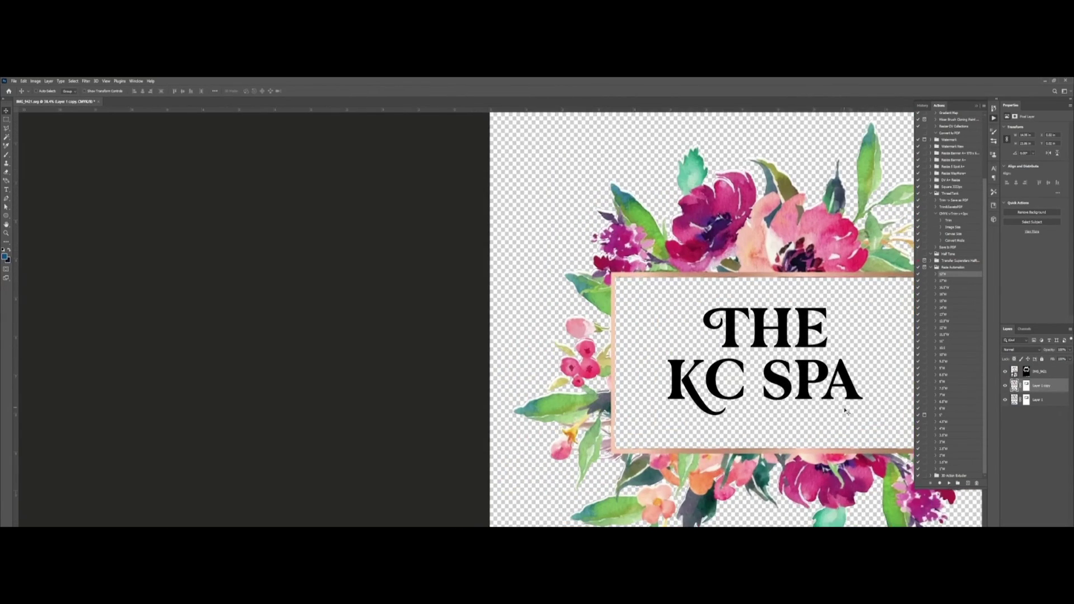
{"action": "left_click_drag", "start_coordinate": [841, 404], "coordinate": [722, 379]}
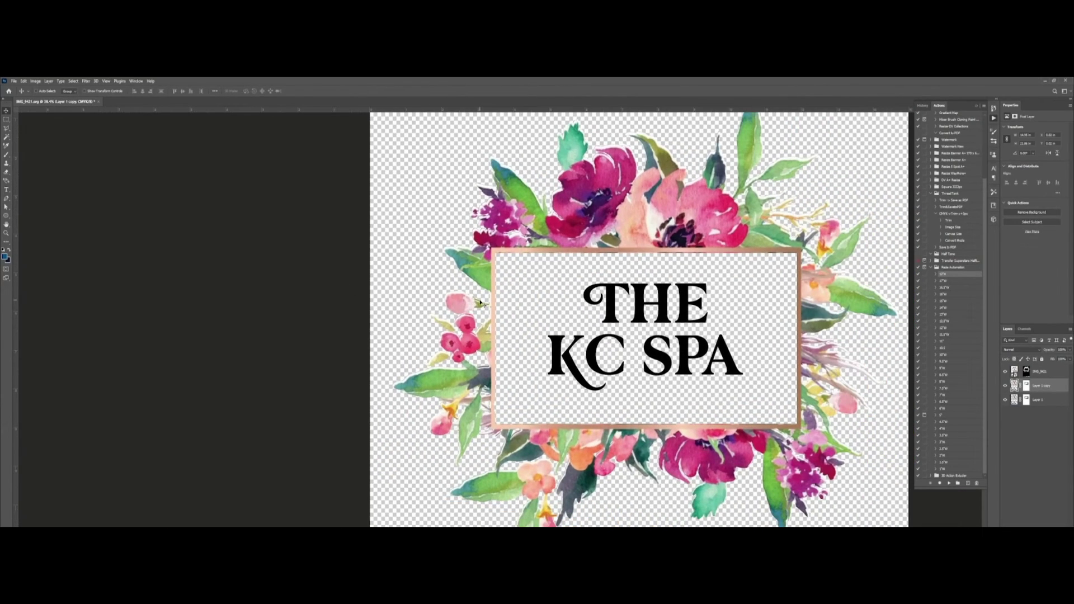